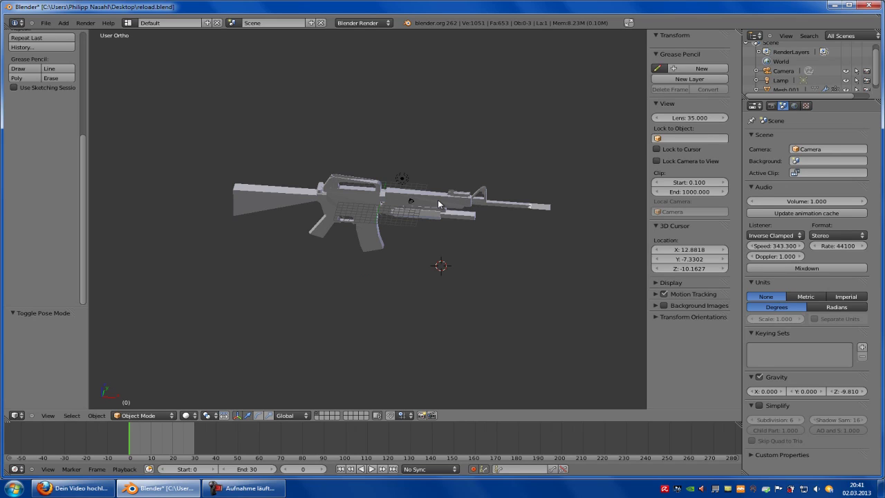
# Add a single-bone armature at the 3D cursor and set its bone display to Stick
pyautogui.moveTo(349, 165); pyautogui.dragTo(463, 198, button='middle')
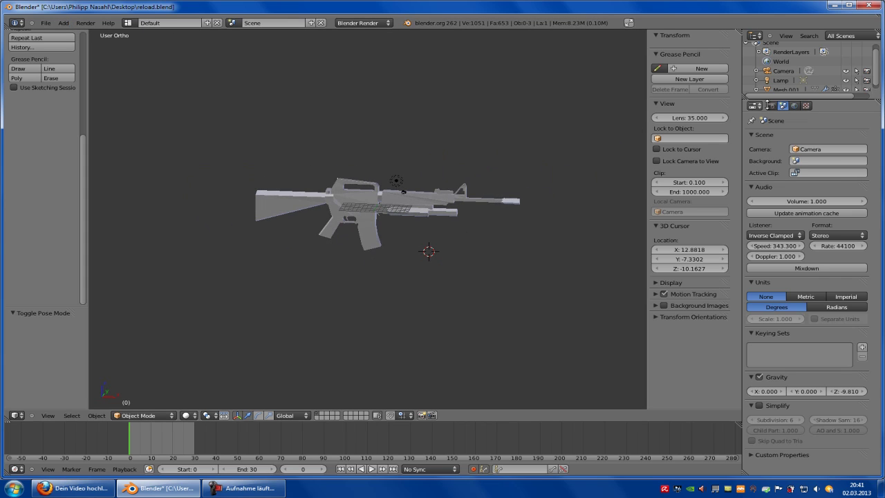
pyautogui.click(789, 89)
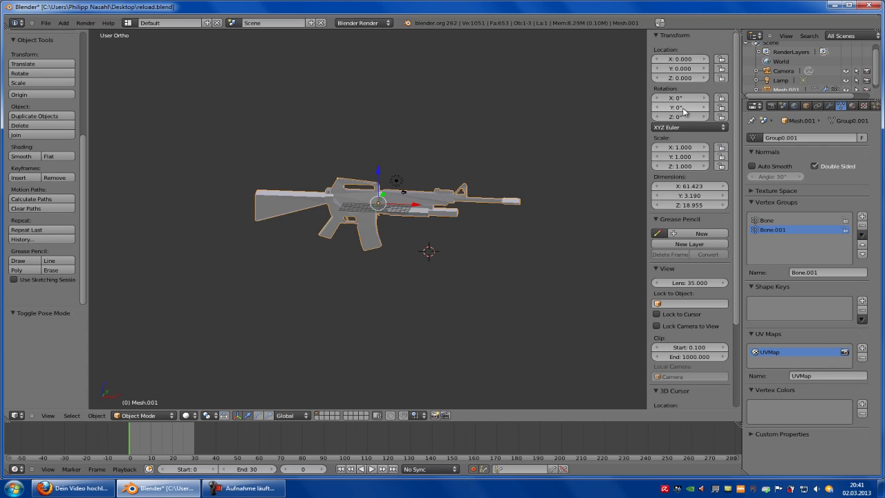
pyautogui.moveTo(378, 166)
pyautogui.mouseDown(button='middle')
pyautogui.moveTo(523, 162)
pyautogui.moveTo(402, 177)
pyautogui.moveTo(387, 159)
pyautogui.mouseUp(button='middle')
pyautogui.click(63, 23)
pyautogui.moveTo(94, 84)
pyautogui.click(138, 83)
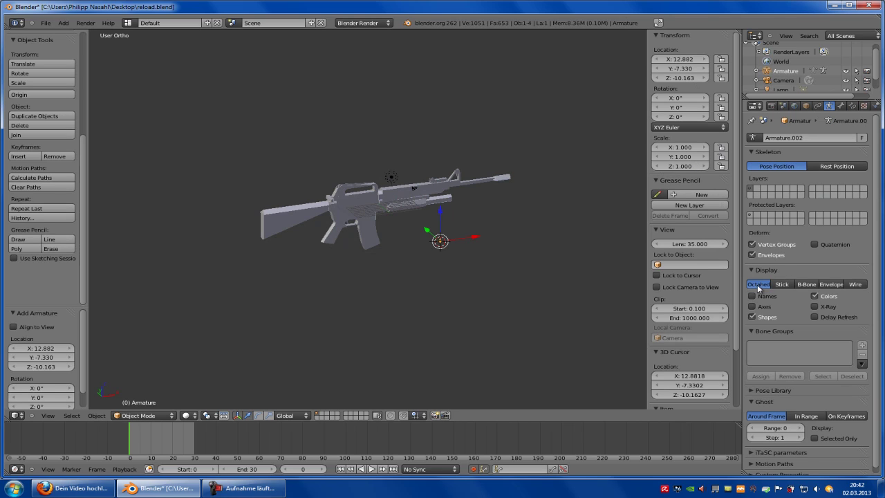
pyautogui.click(781, 284)
# Enter Edit Mode on the armature and scale the entire bone up to about 30 units long
pyautogui.click(141, 415)
pyautogui.click(138, 395)
pyautogui.press('a')
pyautogui.press('a')
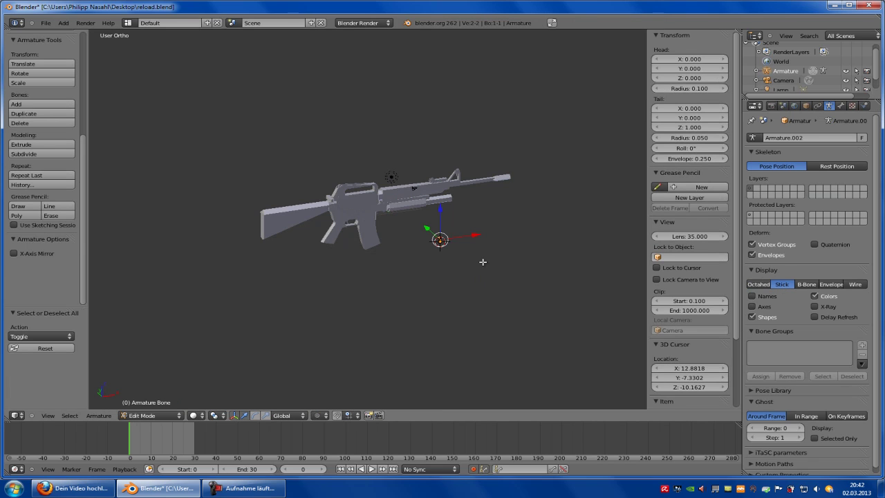
pyautogui.press('s')
pyautogui.click(766, 286)
pyautogui.press('s')
pyautogui.click(857, 308)
pyautogui.press('s')
pyautogui.click(607, 275)
# Rotate the long bone about 92° around the global Y axis so it runs along the rifle's length
pyautogui.press('r')
pyautogui.press('y')
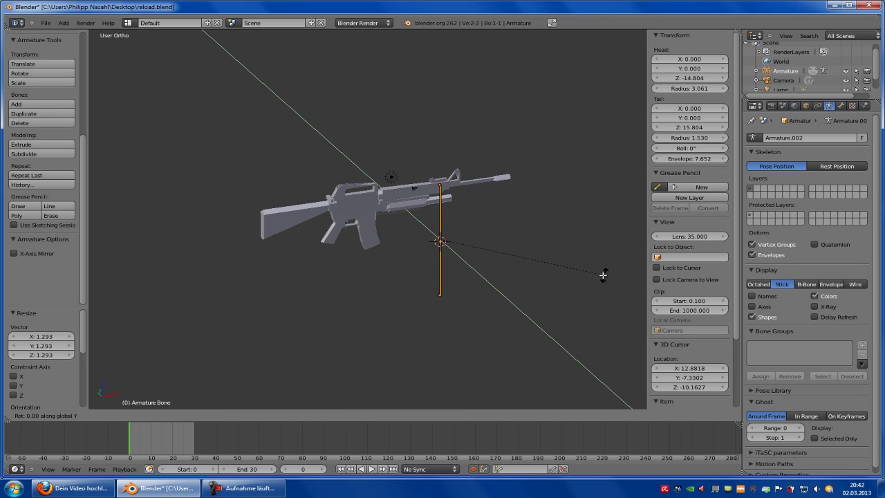
pyautogui.click(427, 284)
# Align the long bone with the rifle along Y and raise it about 8.9 units on Z
pyautogui.press('g')
pyautogui.press('y')
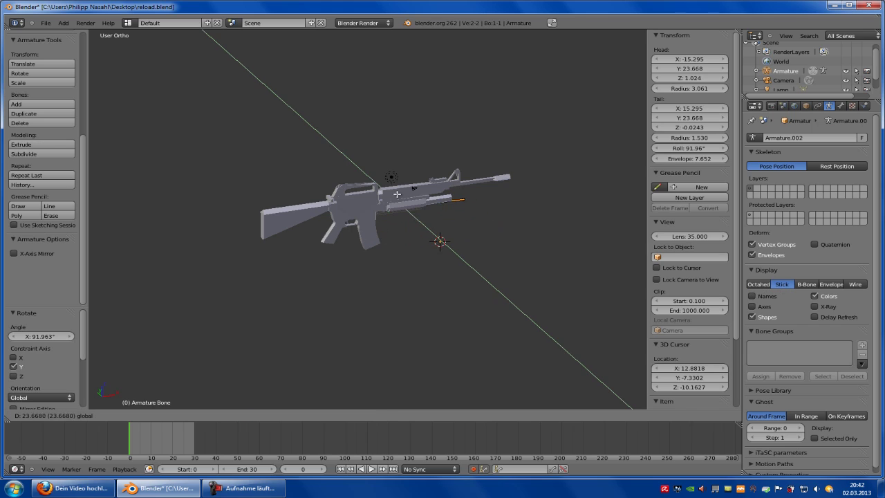
pyautogui.click(436, 245)
pyautogui.moveTo(436, 245); pyautogui.dragTo(249, 231, button='middle')
pyautogui.press('g')
pyautogui.press('y')
pyautogui.click(306, 207)
pyautogui.click(306, 205)
pyautogui.moveTo(306, 205); pyautogui.dragTo(399, 209, button='middle')
pyautogui.press('g')
pyautogui.press('z')
pyautogui.click(314, 168)
# Move the long bone back along X into the rifle body and shift it about 0.96 units on Y
pyautogui.press('g')
pyautogui.press('x')
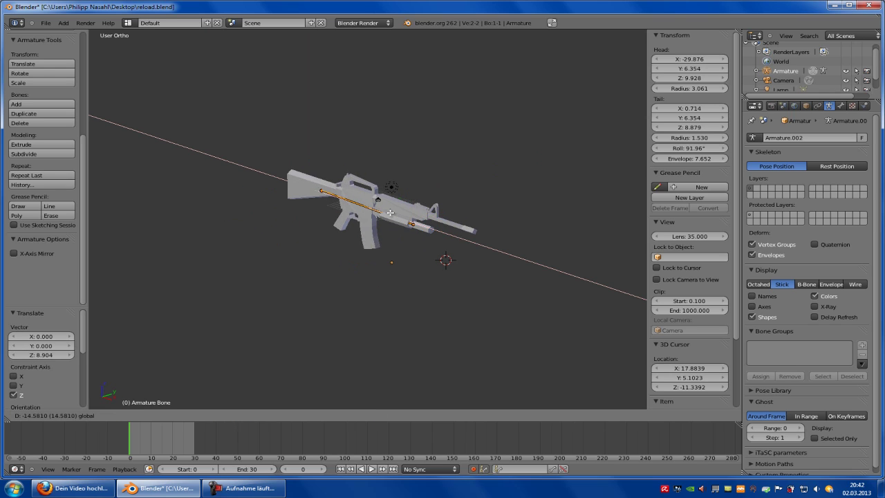
pyautogui.click(393, 214)
pyautogui.press('g')
pyautogui.press('x')
pyautogui.press('y')
pyautogui.click(408, 201)
pyautogui.moveTo(408, 201); pyautogui.dragTo(436, 204, button='middle')
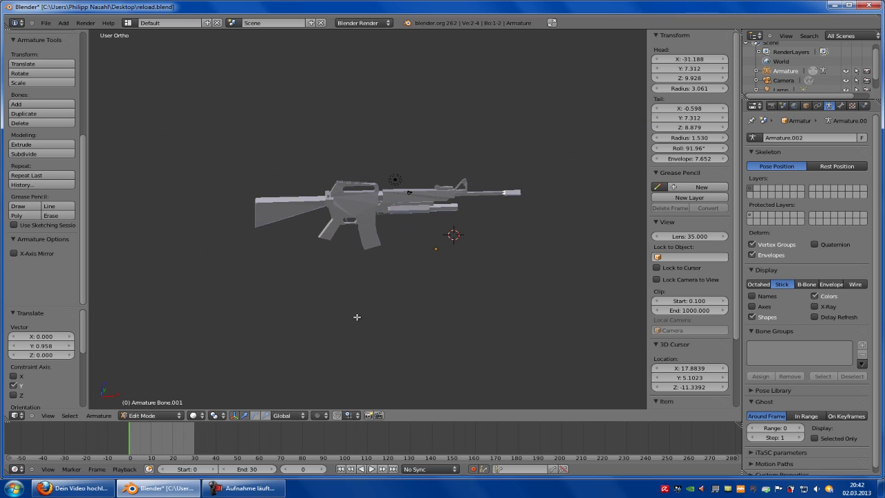
# Duplicate the long bone, place the copy below the rifle and scale it to about 0.27
pyautogui.hotkey('shift', 'd')
pyautogui.click(392, 369)
pyautogui.press('s')
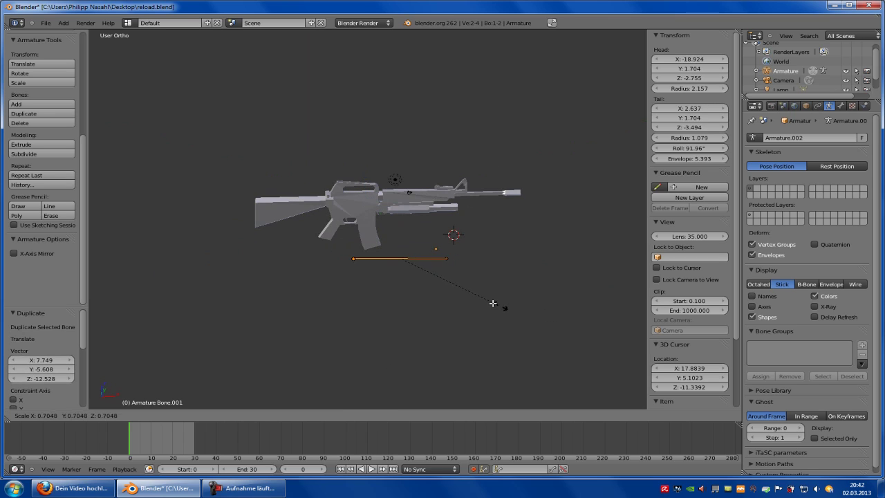
pyautogui.click(420, 293)
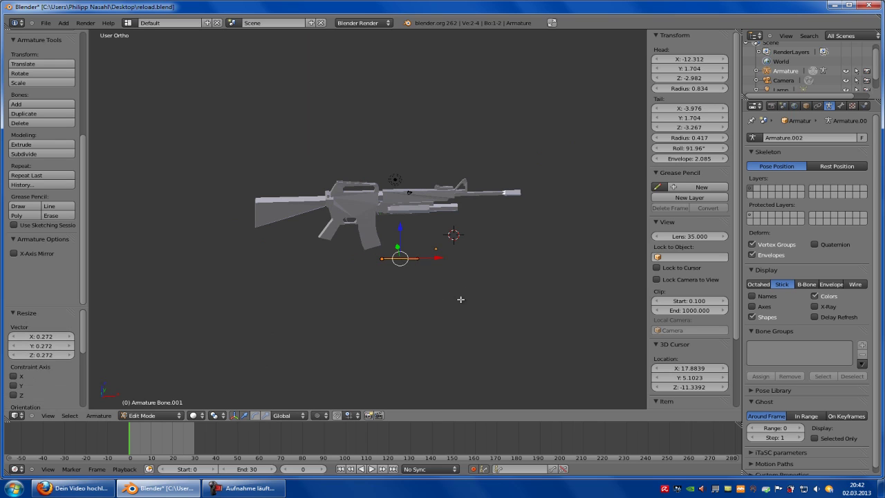
# Rotate the short bone about -125° around the global Y axis
pyautogui.press('r')
pyautogui.press('y')
pyautogui.click(396, 222)
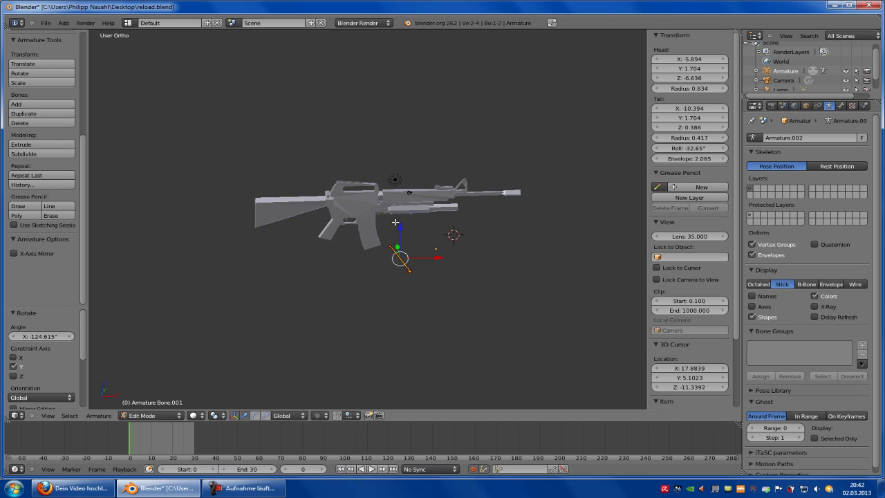
# Move the short bone along Y, Z and X toward the magazine and scale it to about 0.73
pyautogui.moveTo(395, 222); pyautogui.dragTo(325, 228, button='middle')
pyautogui.press('g')
pyautogui.press('y')
pyautogui.click(419, 237)
pyautogui.press('g')
pyautogui.press('z')
pyautogui.click(311, 224)
pyautogui.press('g')
pyautogui.press('x')
pyautogui.click(396, 253)
pyautogui.press('s')
pyautogui.click(443, 258)
pyautogui.moveTo(331, 242); pyautogui.dragTo(336, 242)
# Fit the short bone inside the magazine by moving it along Y to about 7.77 and adjusting its height on Z
pyautogui.moveTo(337, 242); pyautogui.dragTo(404, 215, button='middle')
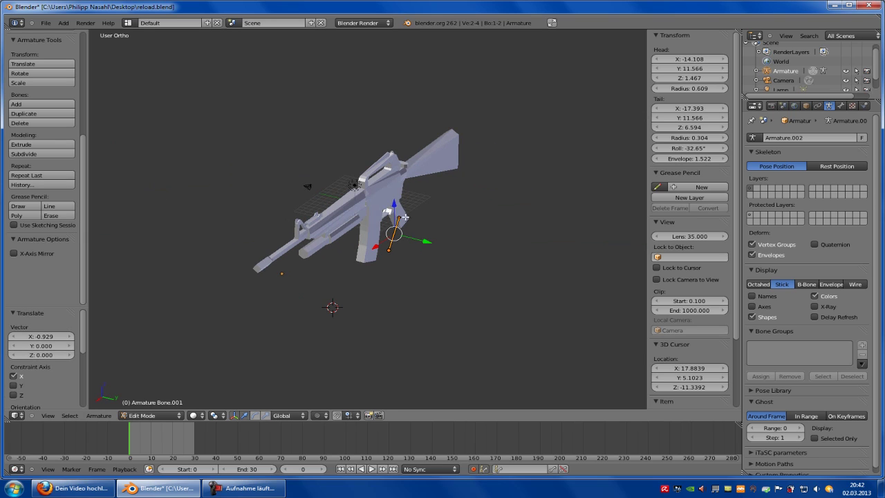
pyautogui.press('g')
pyautogui.press('y')
pyautogui.click(399, 246)
pyautogui.press('g')
pyautogui.press('z')
pyautogui.click(375, 225)
pyautogui.press('g')
pyautogui.press('z')
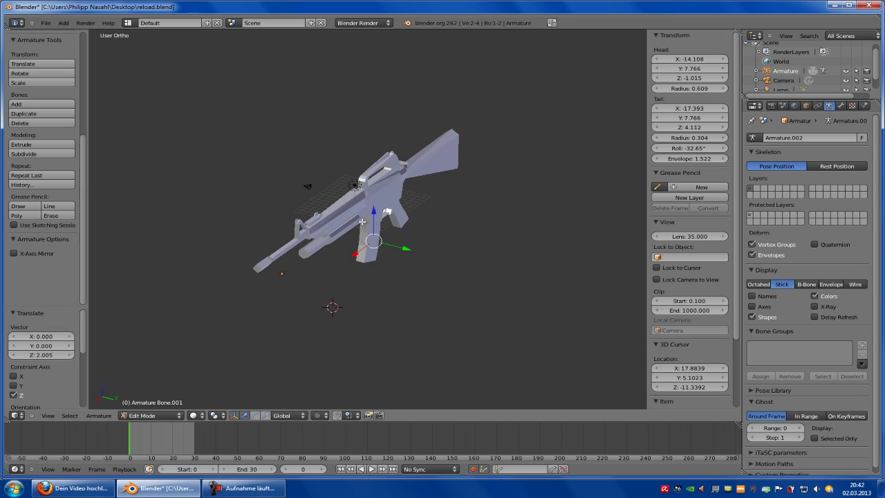
pyautogui.click(373, 215)
# Adjust the short bone's scale to fit the magazine and return the armature to Object Mode
pyautogui.moveTo(372, 215); pyautogui.dragTo(467, 221, button='middle')
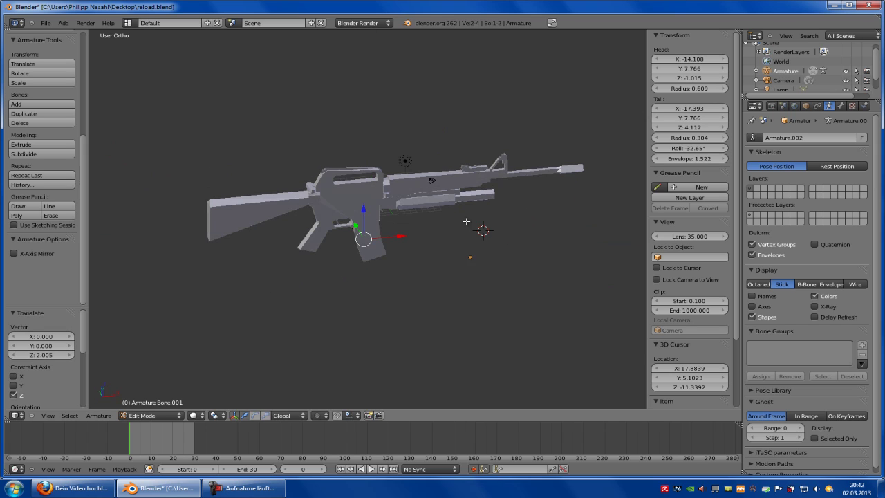
pyautogui.press('s')
pyautogui.click(445, 297)
pyautogui.moveTo(401, 237); pyautogui.dragTo(403, 237)
pyautogui.click(149, 415)
pyautogui.click(147, 407)
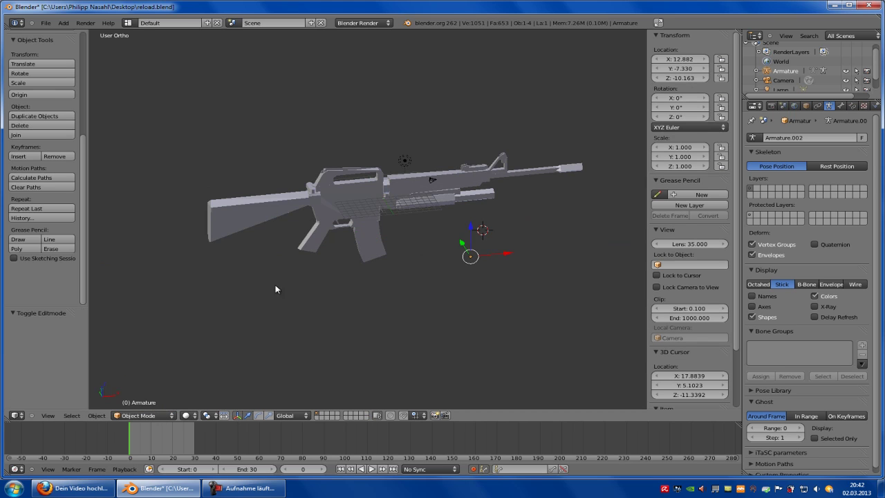
# In wireframe view, select the rifle mesh followed by the armature and parent them with automatic weights
pyautogui.moveTo(275, 258); pyautogui.dragTo(474, 222, button='middle')
pyautogui.press('a')
pyautogui.press('z')
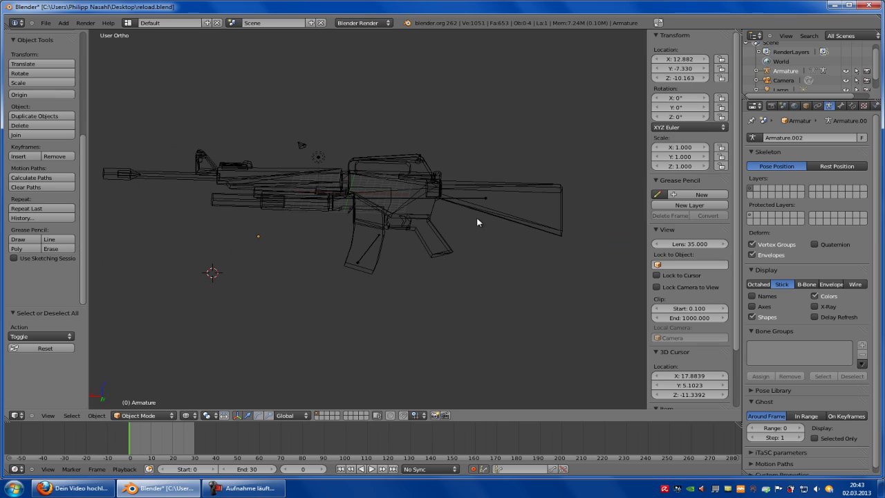
pyautogui.rightClick(536, 190)
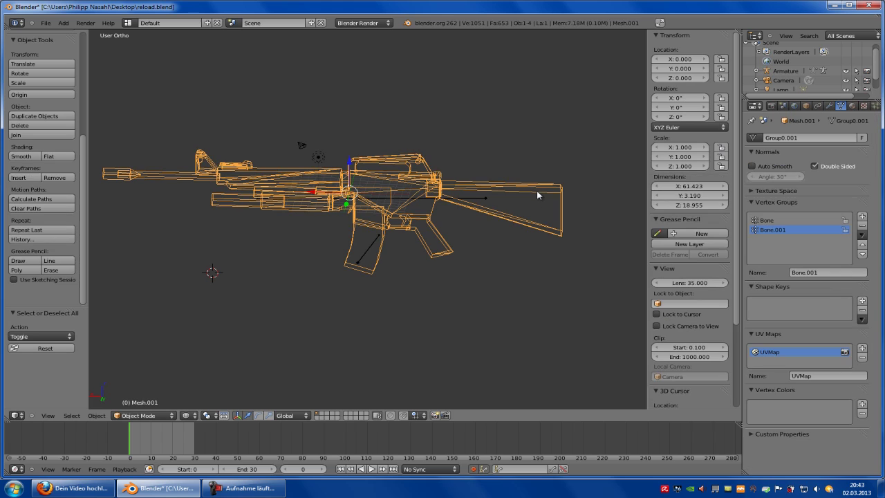
pyautogui.keyDown('shift'); pyautogui.rightClick(485, 197); pyautogui.keyUp('shift')
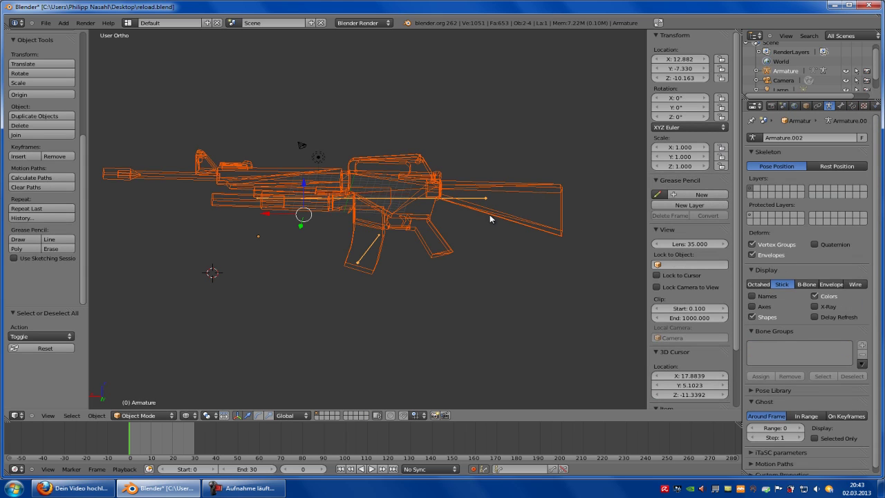
pyautogui.hotkey('ctrl', 'p')
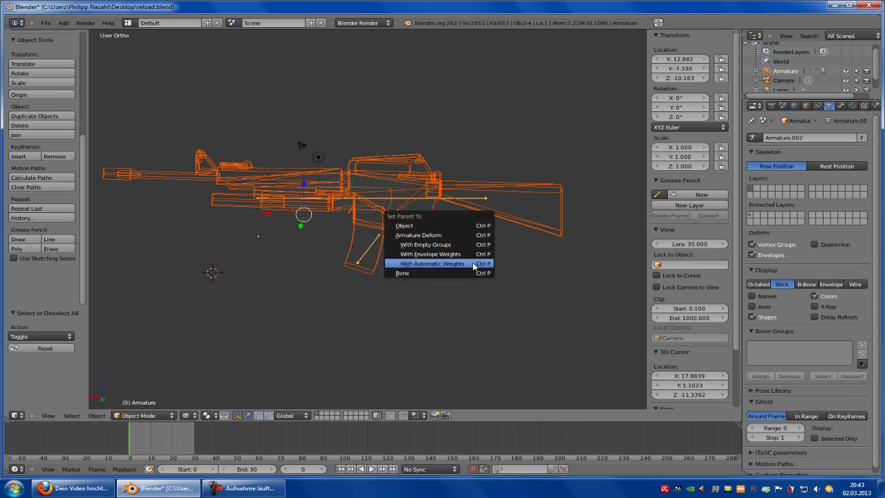
pyautogui.click(437, 263)
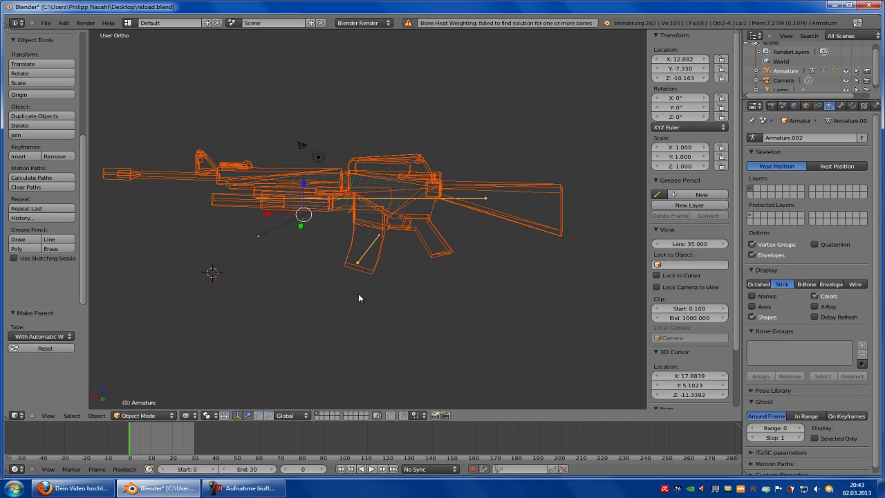
# Restore solid shading and select Mesh.001 nested under the Armature object
pyautogui.press('a')
pyautogui.press('z')
pyautogui.moveTo(362, 279); pyautogui.dragTo(406, 220, button='middle')
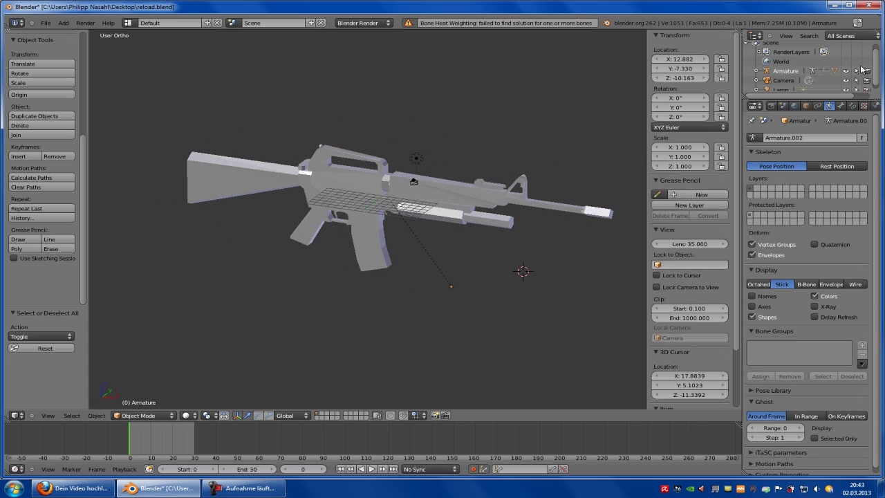
pyautogui.click(787, 72)
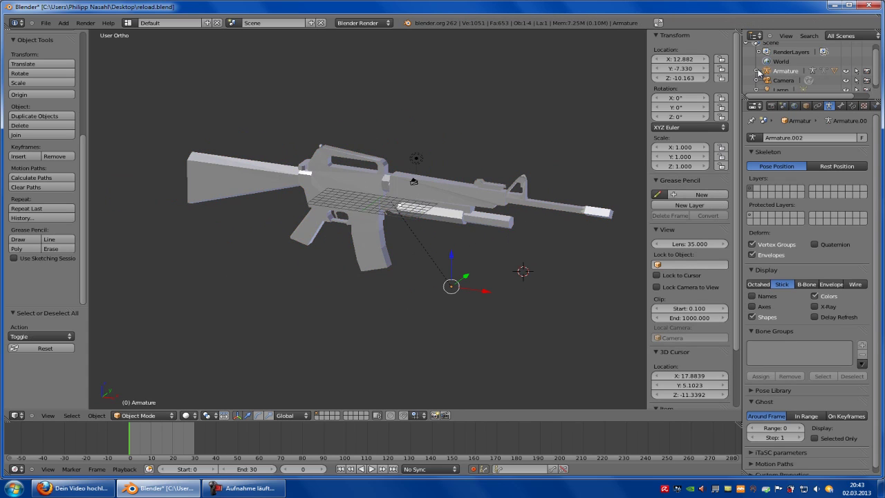
pyautogui.click(757, 72)
pyautogui.scroll(-2, 804, 66)
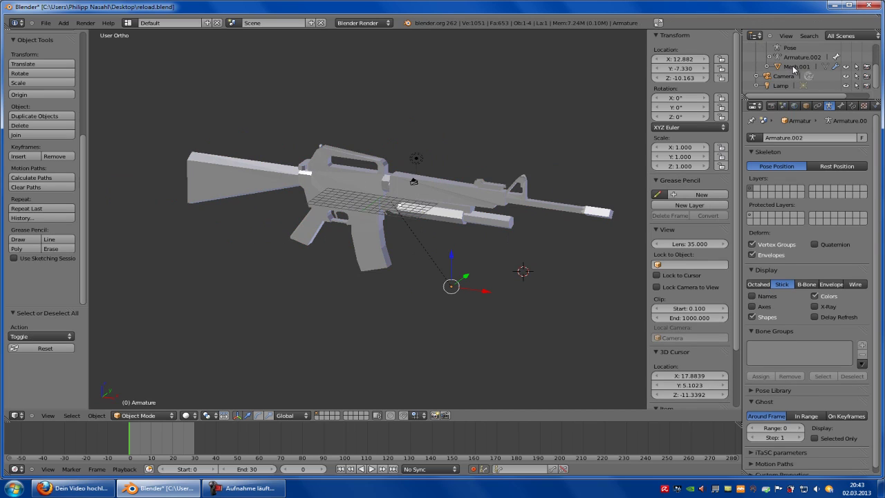
pyautogui.click(794, 67)
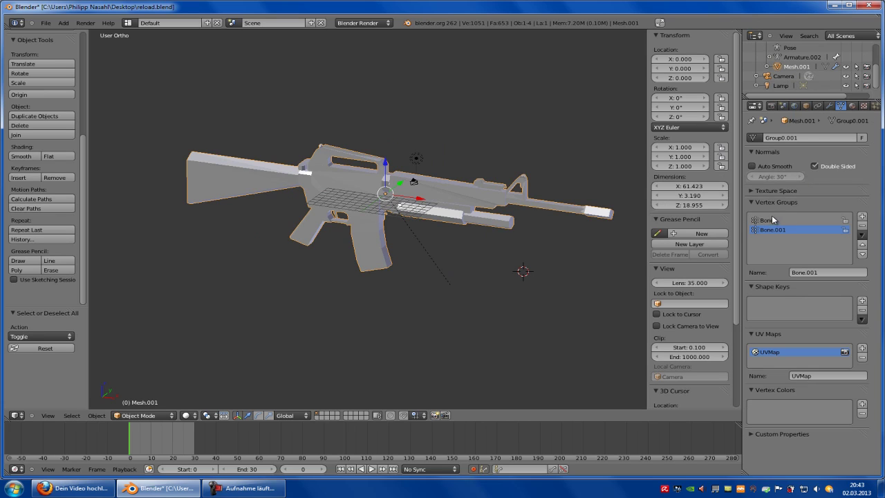
# Enter Edit Mode on the rifle mesh in wireframe and select the vertices of the Bone vertex group
pyautogui.moveTo(414, 201); pyautogui.dragTo(589, 188, button='middle')
pyautogui.click(147, 415)
pyautogui.click(146, 397)
pyautogui.moveTo(323, 299); pyautogui.dragTo(375, 275, button='middle')
pyautogui.press('z')
pyautogui.scroll(1, 487, 265)
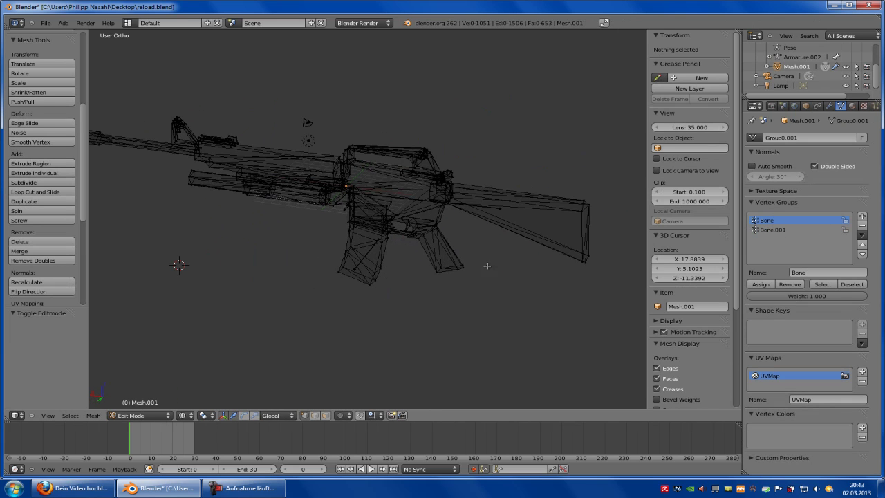
pyautogui.click(823, 284)
pyautogui.moveTo(525, 297); pyautogui.dragTo(495, 185, button='middle')
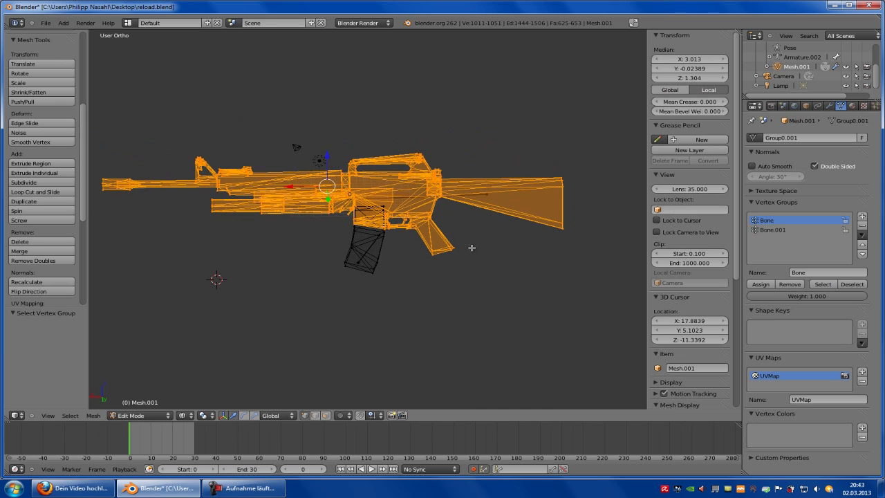
pyautogui.moveTo(522, 223); pyautogui.dragTo(490, 215, button='middle')
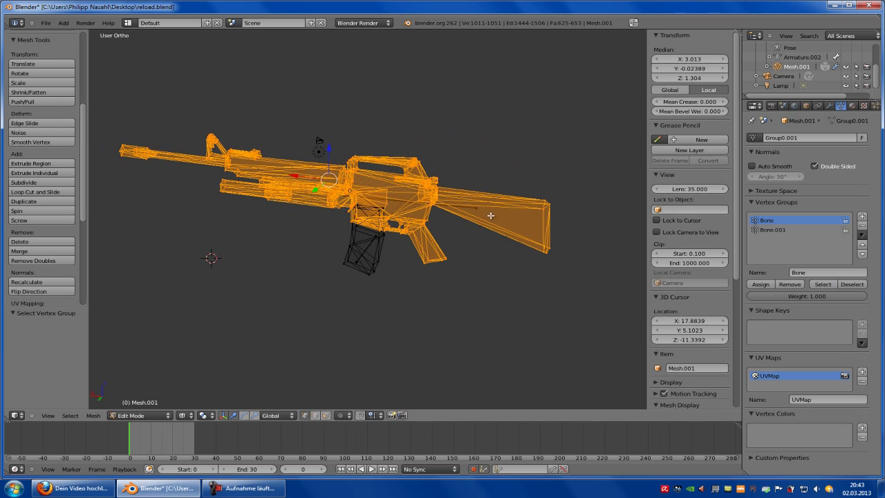
pyautogui.moveTo(415, 241); pyautogui.dragTo(440, 236, button='middle')
pyautogui.scroll(2, 440, 237)
pyautogui.press('b')
pyautogui.moveTo(403, 280); pyautogui.dragTo(335, 327)
pyautogui.press('b')
pyautogui.moveTo(399, 257); pyautogui.dragTo(243, 321)
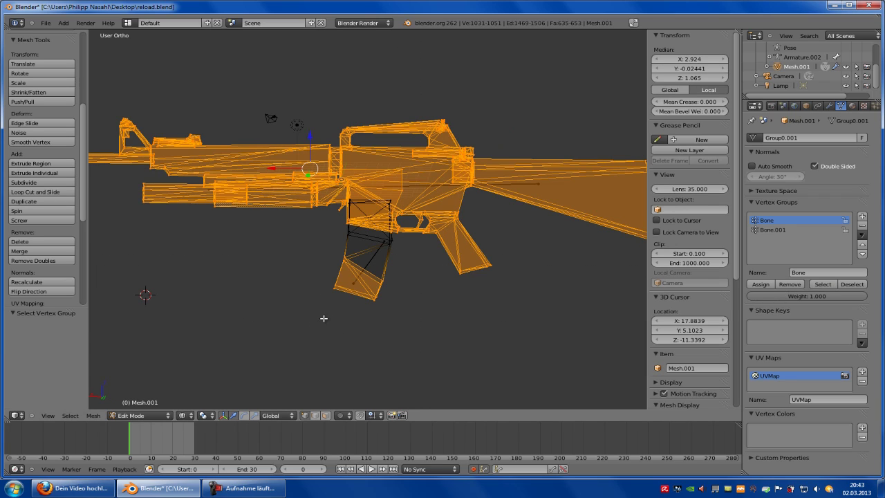
pyautogui.press('a')
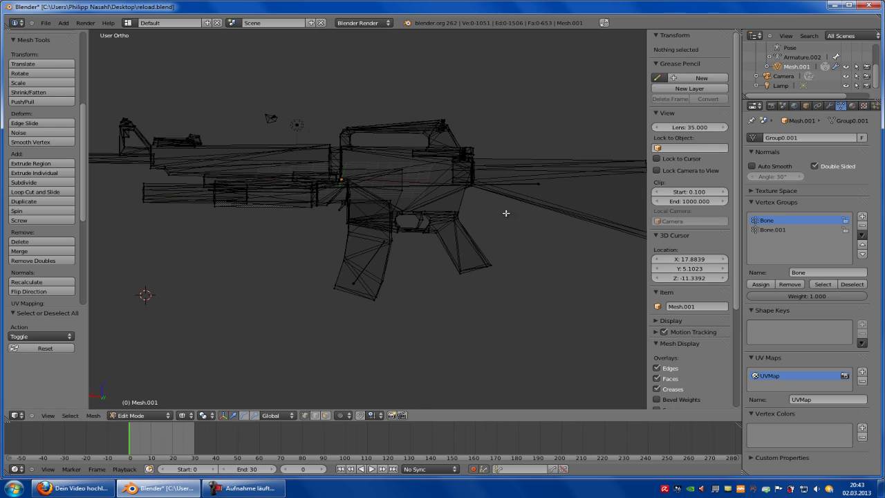
# Reselect the Bone group's vertices, box-deselect the lower magazine, assign the selection to Bone at weight 1.000 and clear the selection
pyautogui.moveTo(490, 205); pyautogui.dragTo(526, 223, button='middle')
pyautogui.scroll(-2, 439, 211)
pyautogui.scroll(2, 525, 223)
pyautogui.click(822, 284)
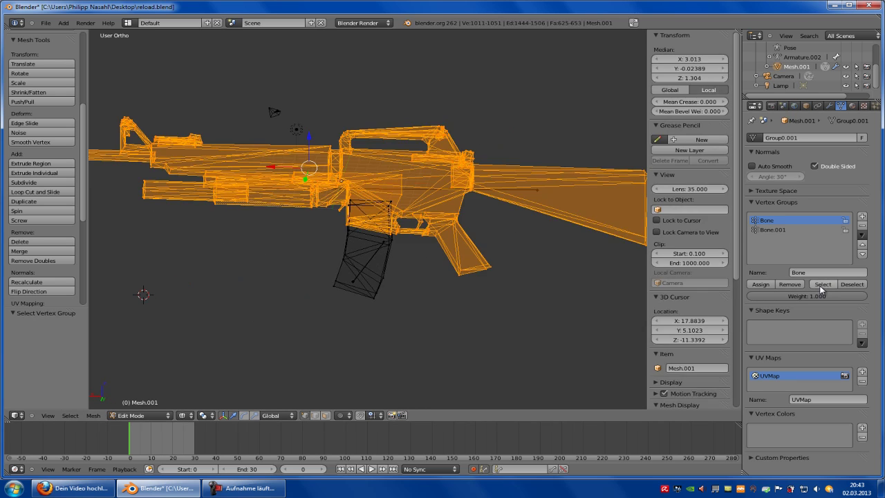
pyautogui.scroll(1, 397, 299)
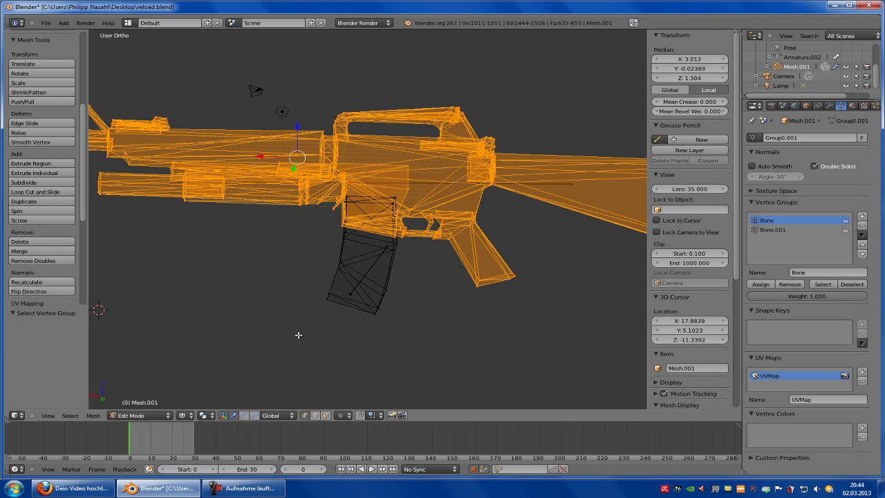
pyautogui.moveTo(290, 337); pyautogui.dragTo(312, 336, button='middle')
pyautogui.press('b')
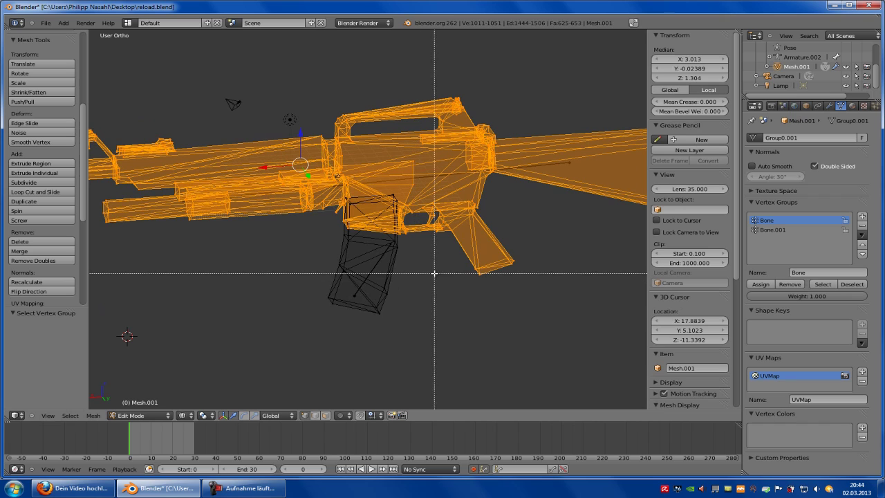
pyautogui.moveTo(434, 273); pyautogui.dragTo(347, 361)
pyautogui.click(760, 284)
pyautogui.press('a')
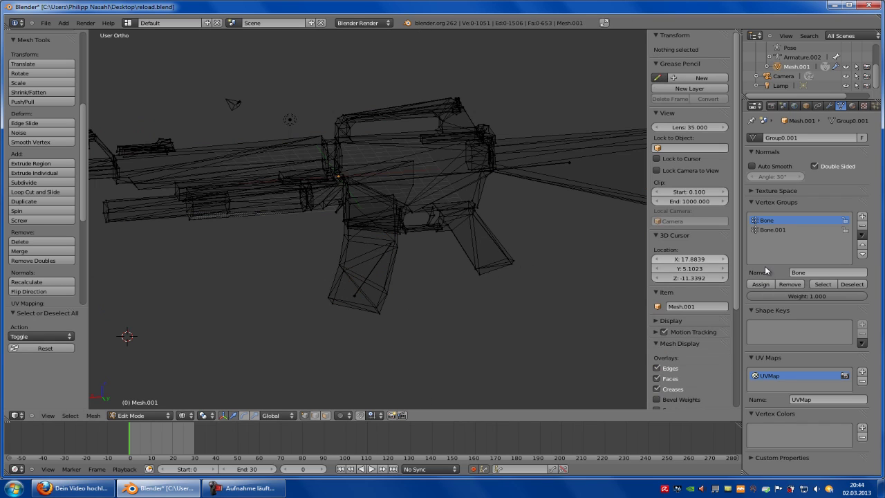
# Select the Bone group's vertices to check its coverage around the magazine, and deselect everything
pyautogui.click(823, 284)
pyautogui.moveTo(381, 304); pyautogui.dragTo(354, 279, button='middle')
pyautogui.moveTo(456, 269); pyautogui.dragTo(476, 272, button='middle')
pyautogui.press('b')
pyautogui.moveTo(421, 276); pyautogui.dragTo(337, 349, button='middle')
pyautogui.click(756, 289)
pyautogui.moveTo(526, 284); pyautogui.dragTo(530, 280, button='middle')
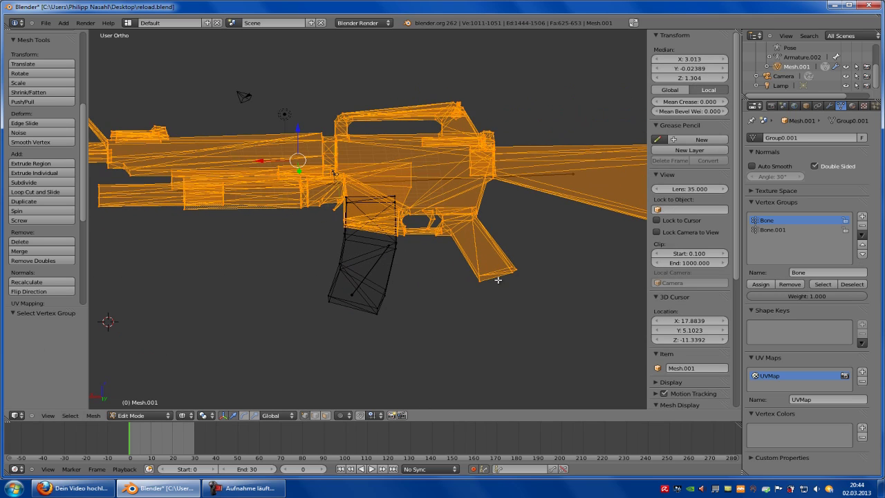
pyautogui.press('a')
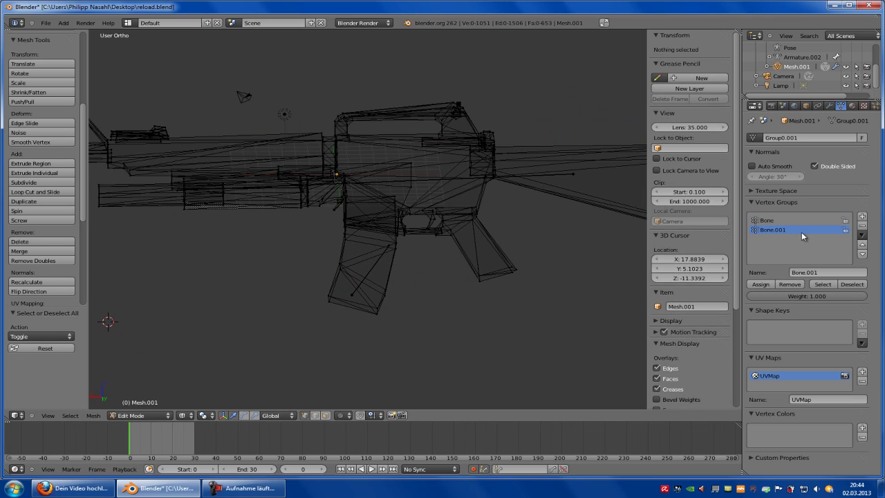
# Select the Bone.001 group's vertices to check its coverage of the magazine, and deselect them
pyautogui.click(823, 284)
pyautogui.moveTo(525, 283); pyautogui.dragTo(381, 84, button='middle')
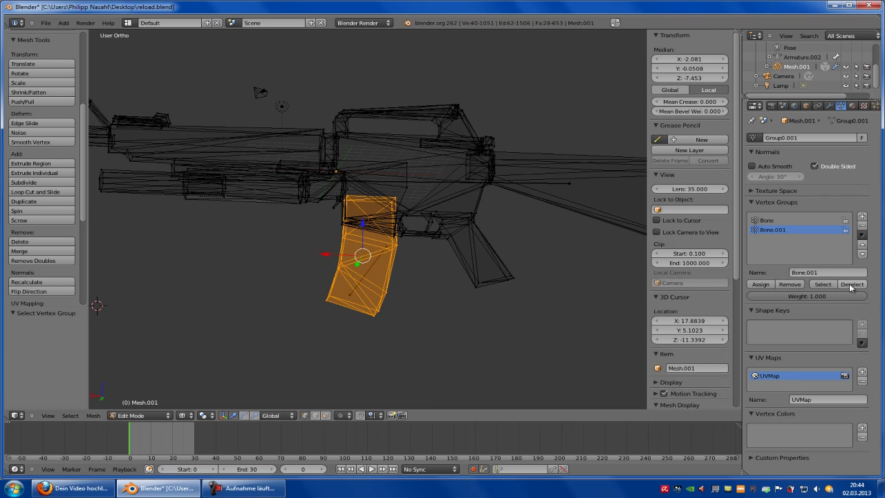
pyautogui.click(851, 285)
# Return the rifle mesh to Object Mode, restore solid shading and activate the armature's pose
pyautogui.click(142, 414)
pyautogui.click(135, 412)
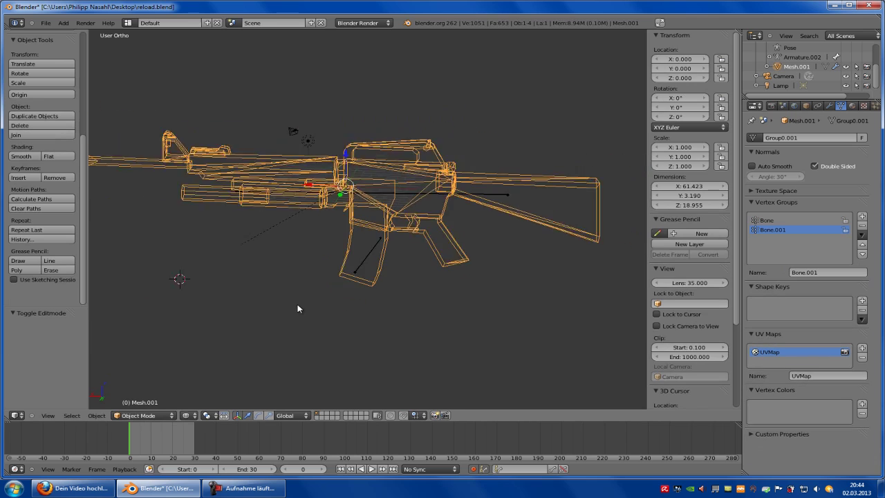
pyautogui.moveTo(298, 304); pyautogui.dragTo(185, 454, button='middle')
pyautogui.click(187, 415)
pyautogui.click(200, 379)
pyautogui.moveTo(309, 275); pyautogui.dragTo(451, 262, button='middle')
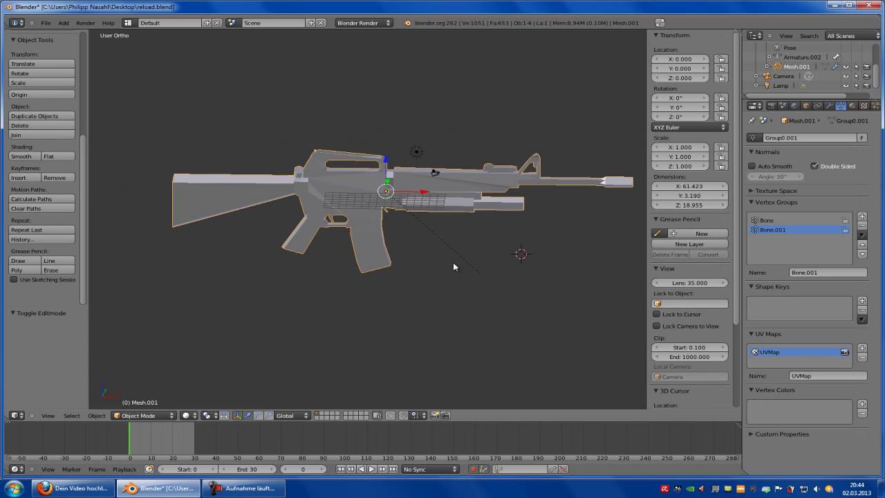
pyautogui.scroll(3, 793, 71)
pyautogui.click(794, 80)
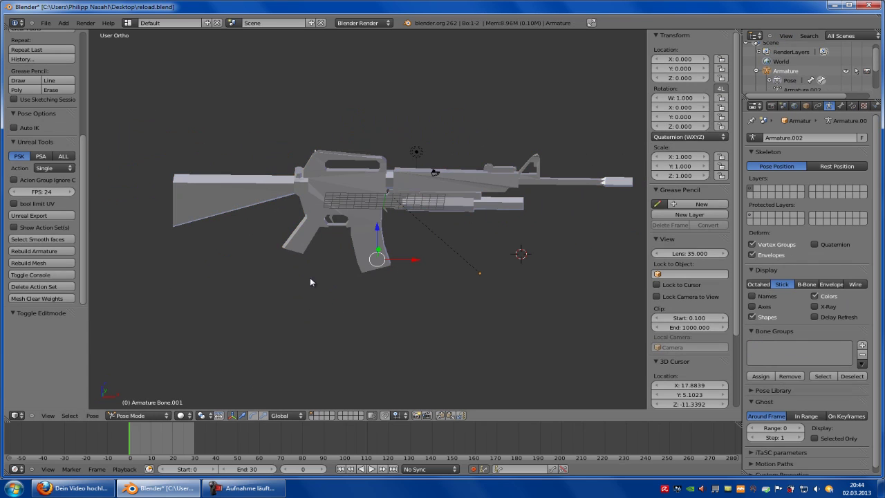
# Try moving the magazine bone down along the Z axis, and undo the move
pyautogui.press('a')
pyautogui.press('b')
pyautogui.moveTo(389, 245); pyautogui.dragTo(377, 278)
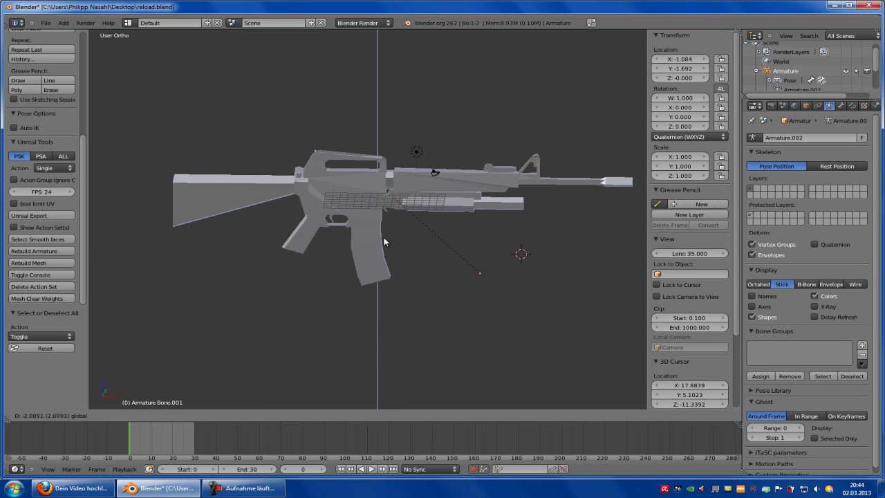
pyautogui.click(391, 303)
pyautogui.hotkey('ctrl', 'z')
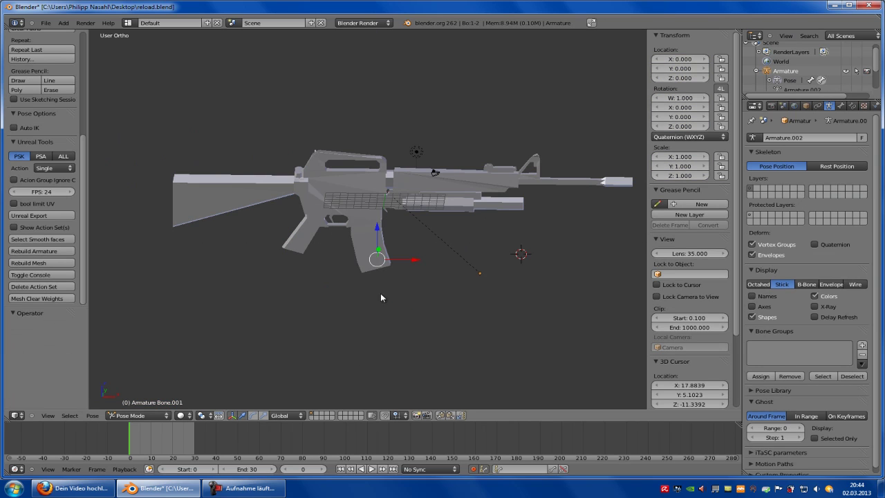
# Switch to the Animation screen layout and enable automatic keyframing
pyautogui.moveTo(279, 325); pyautogui.dragTo(408, 314, button='middle')
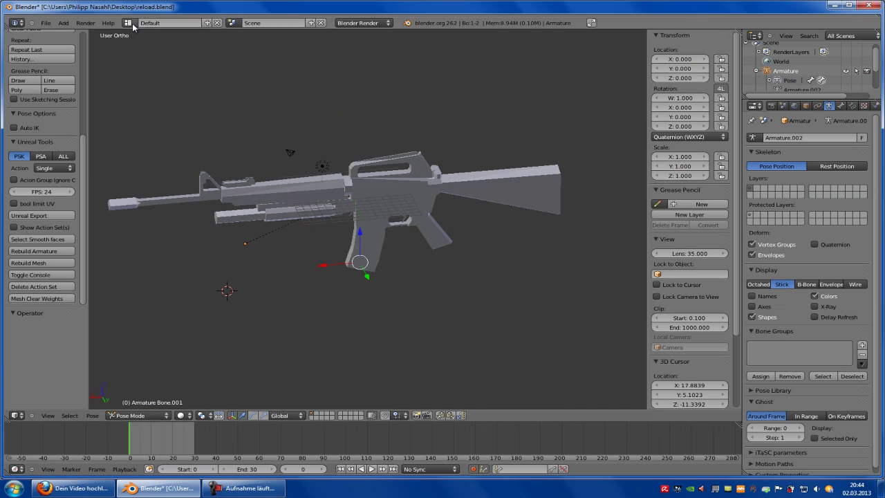
pyautogui.click(130, 25)
pyautogui.click(158, 35)
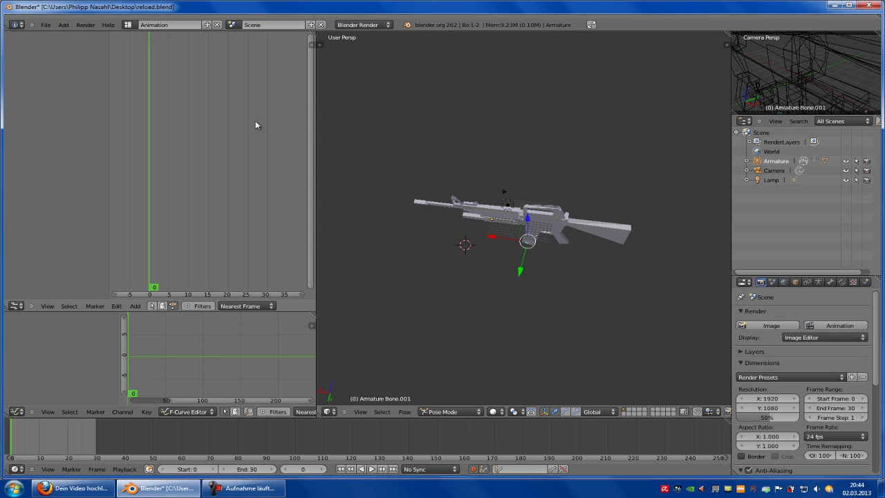
pyautogui.moveTo(427, 164); pyautogui.dragTo(312, 235, button='middle')
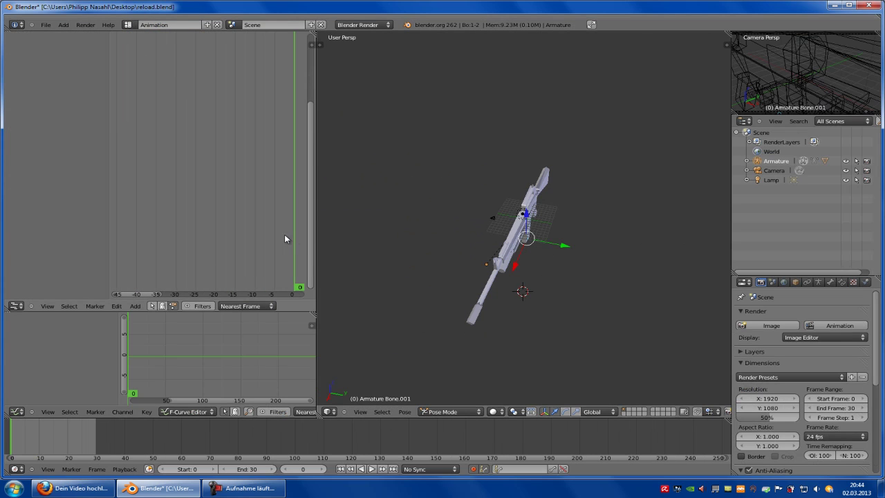
pyautogui.moveTo(436, 238); pyautogui.dragTo(587, 206, button='middle')
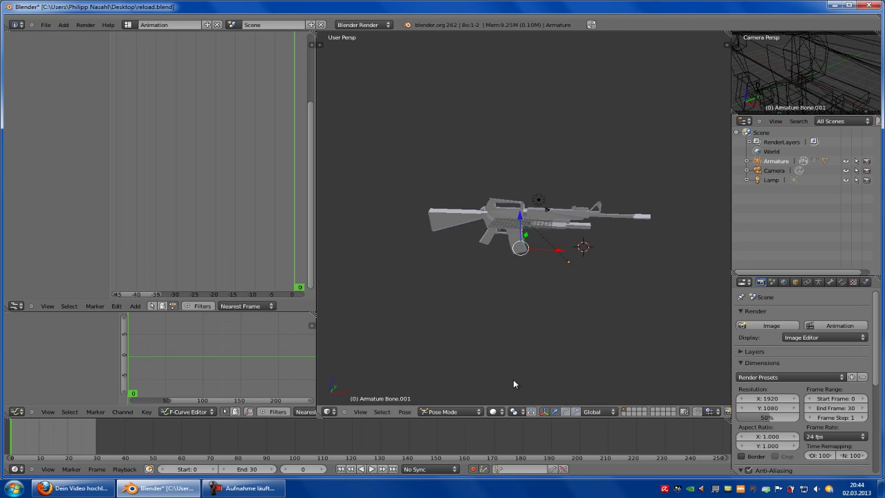
pyautogui.click(474, 468)
# Keyframe the magazine bone at frame 0, try moving it along X at frame 15, and undo the attempt
pyautogui.moveTo(446, 280); pyautogui.dragTo(610, 264, button='middle')
pyautogui.moveTo(513, 262); pyautogui.dragTo(594, 288, button='middle')
pyautogui.moveTo(465, 255); pyautogui.dragTo(599, 256, button='middle')
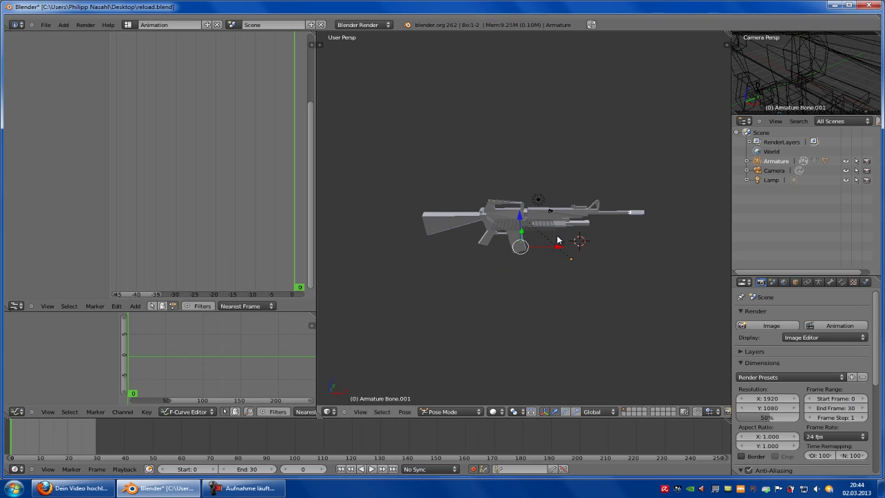
pyautogui.scroll(2, 558, 240)
pyautogui.press('i')
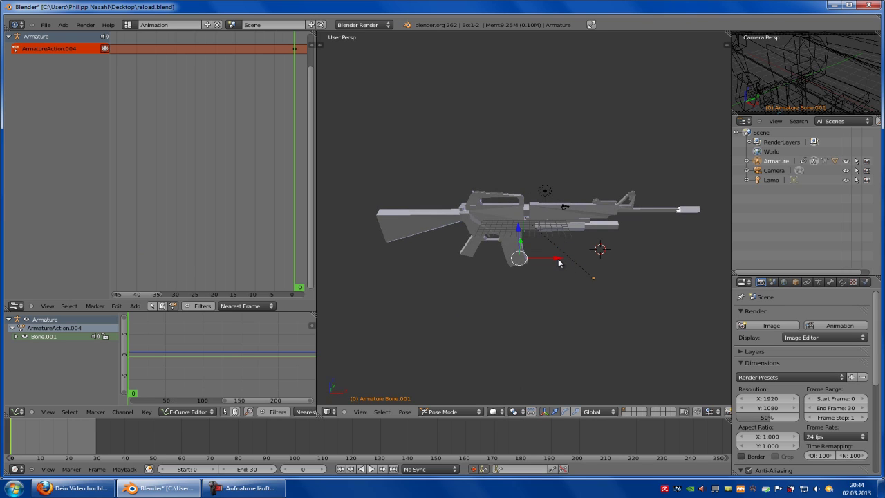
pyautogui.moveTo(12, 442); pyautogui.dragTo(54, 442)
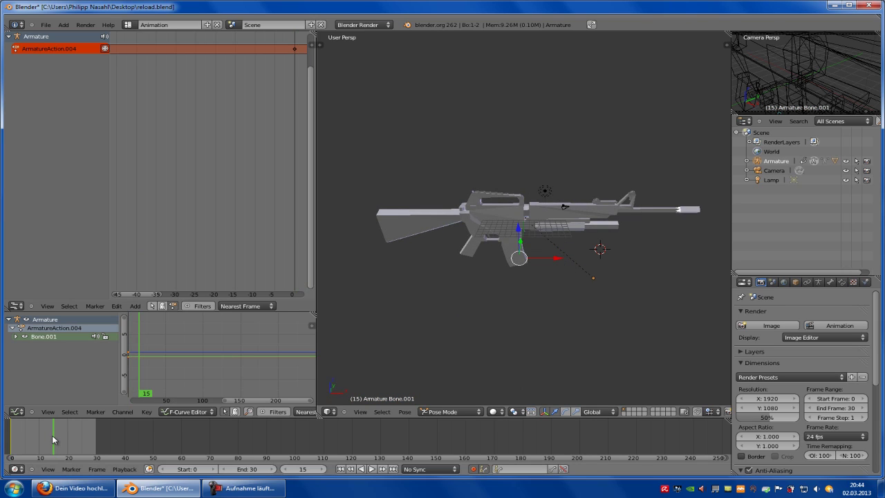
pyautogui.moveTo(558, 257); pyautogui.dragTo(547, 259)
pyautogui.hotkey('ctrl', 'z')
pyautogui.press('a')
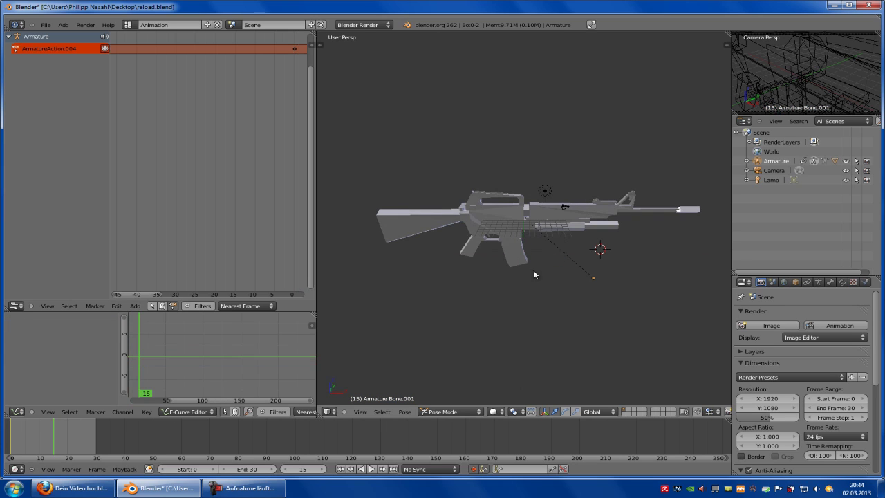
pyautogui.hotkey('shift', 'Left')
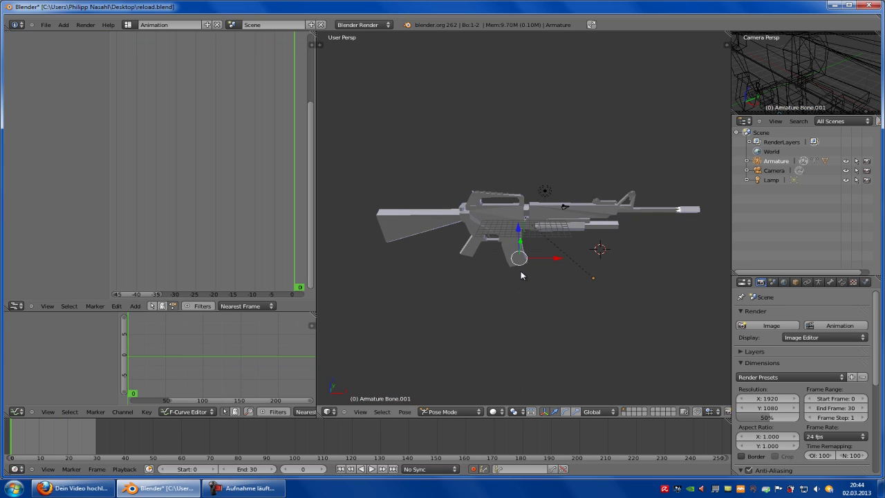
# Keyframe both bones at frame 0, shifted backwards along X at frame 15 and moved forward again at frame 30
pyautogui.rightClick(523, 266)
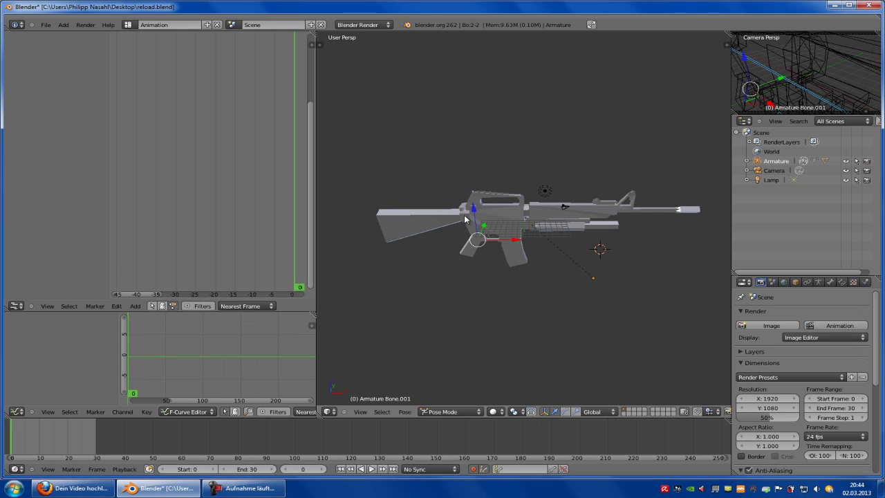
pyautogui.press('i')
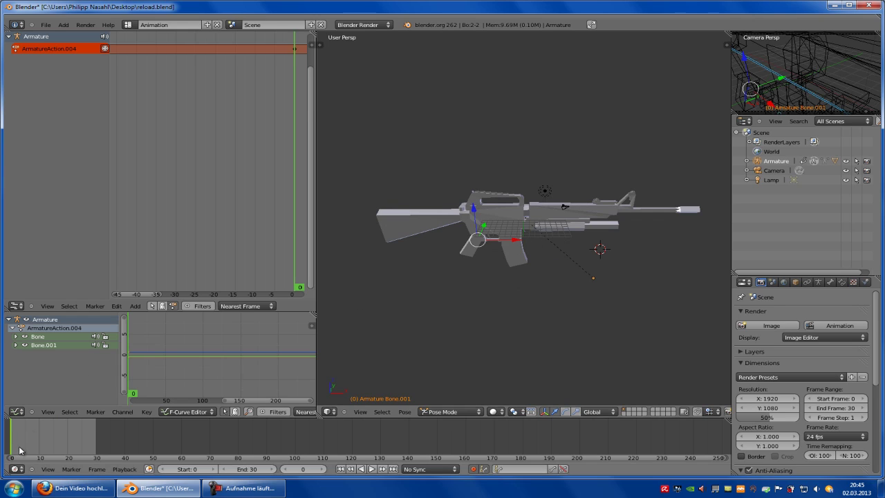
pyautogui.click(53, 437)
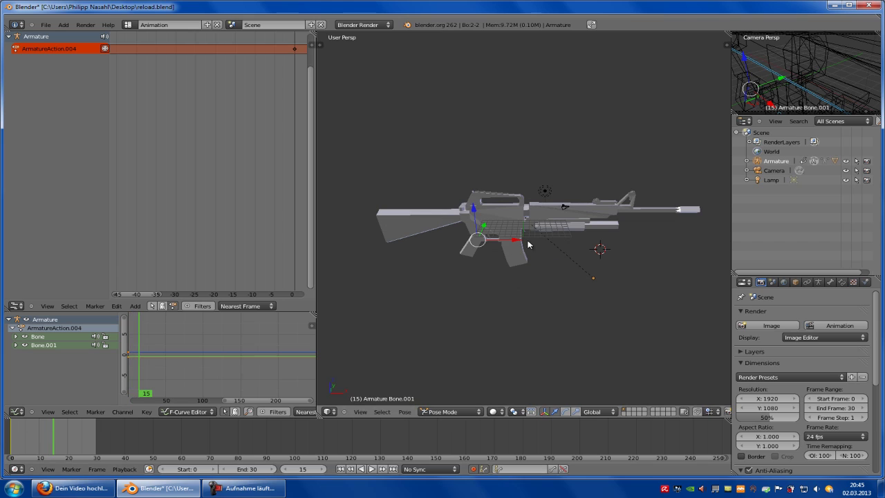
pyautogui.moveTo(516, 241)
pyautogui.mouseDown()
pyautogui.moveTo(491, 242)
pyautogui.moveTo(519, 240)
pyautogui.mouseUp()
pyautogui.click(96, 437)
# Play back the backward rifle movement from frame 0, and return to frame 0
pyautogui.moveTo(101, 430); pyautogui.dragTo(7, 439)
pyautogui.click(370, 470)
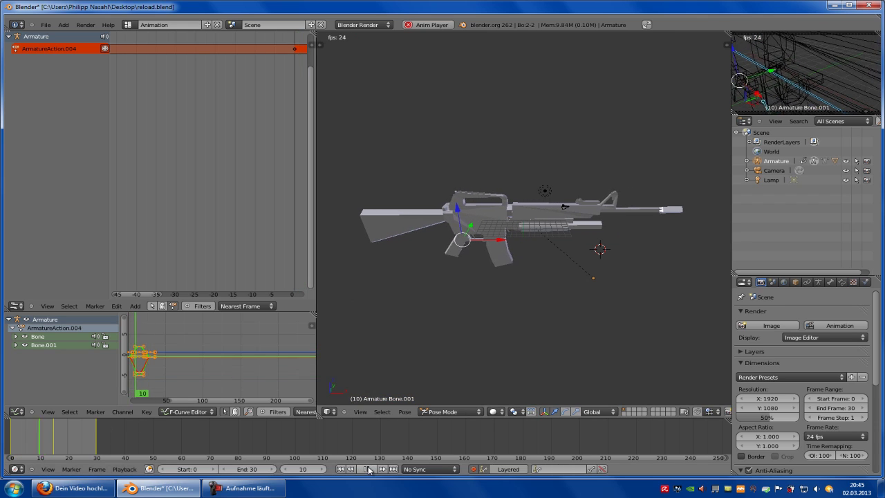
pyautogui.click(370, 470)
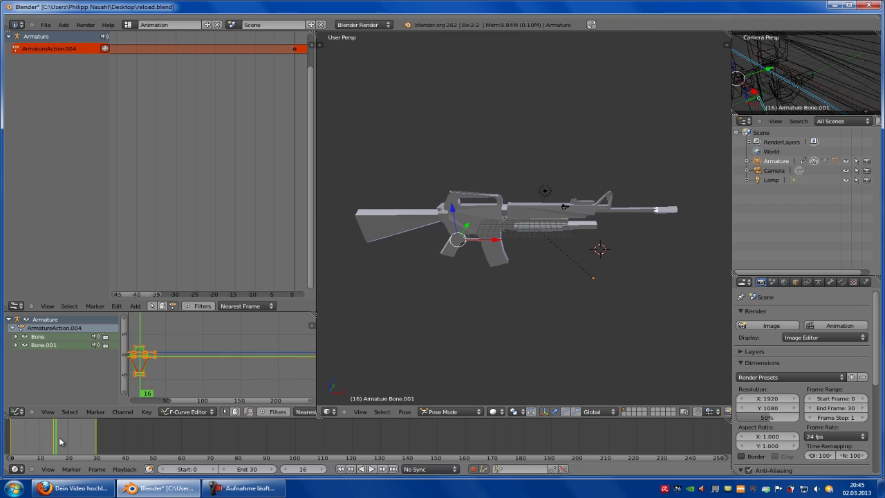
pyautogui.moveTo(54, 439); pyautogui.dragTo(5, 434)
# Use the NLA Editor to push ArmatureAction.004 down onto an NLA track
pyautogui.click(17, 306)
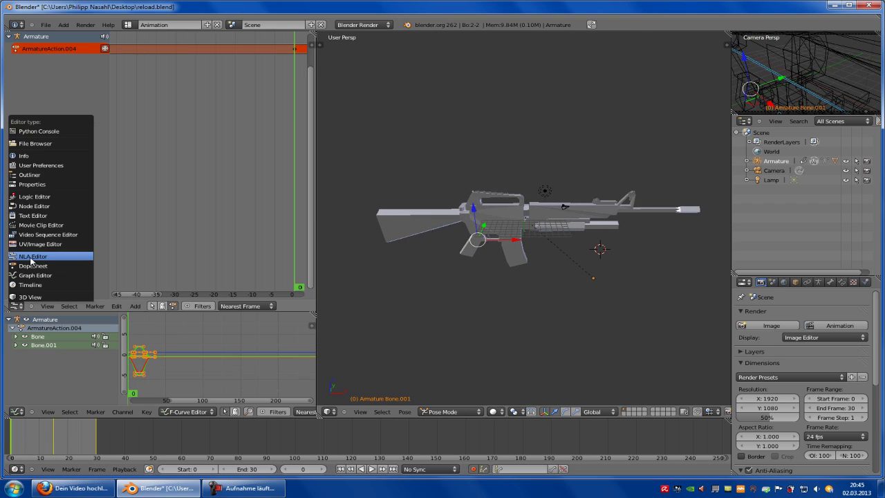
pyautogui.click(30, 258)
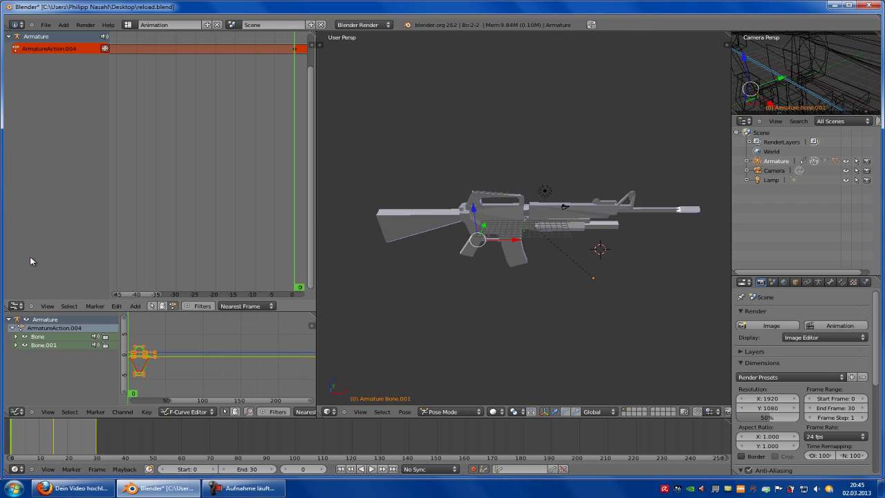
pyautogui.click(105, 49)
# Reselect both bones and keyframe them at frame 0 to start a second action
pyautogui.moveTo(456, 183); pyautogui.dragTo(603, 253, button='middle')
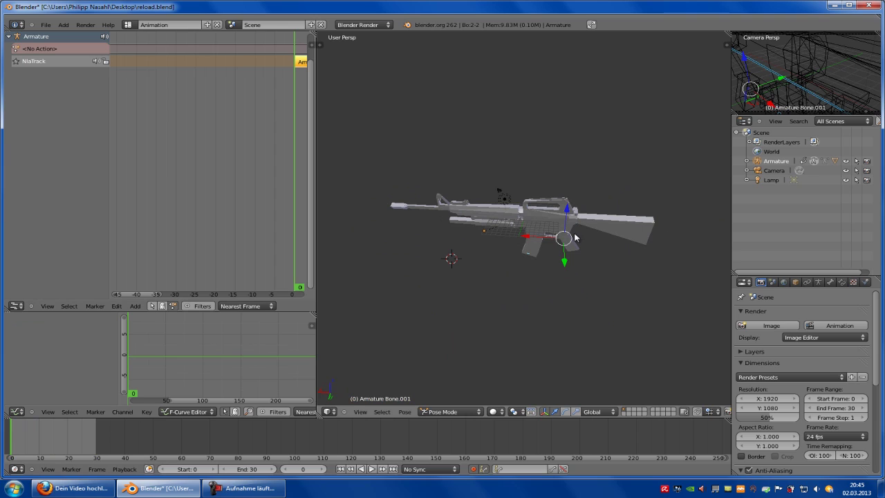
pyautogui.press('a')
# At frame 15, select only the body bone in wireframe and rotate it about the global Y axis to raise the barrel
pyautogui.press('a')
pyautogui.press('i')
pyautogui.moveTo(529, 238); pyautogui.dragTo(674, 219, button='middle')
pyautogui.moveTo(12, 443); pyautogui.dragTo(54, 437)
pyautogui.scroll(3, 556, 269)
pyautogui.press('a')
pyautogui.press('z')
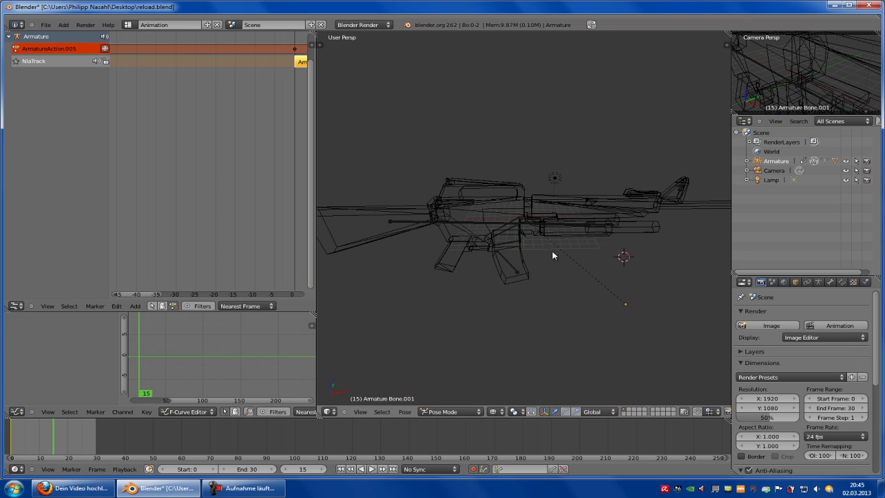
pyautogui.press('b')
pyautogui.press('Escape')
pyautogui.press('b')
pyautogui.moveTo(593, 205); pyautogui.dragTo(461, 227)
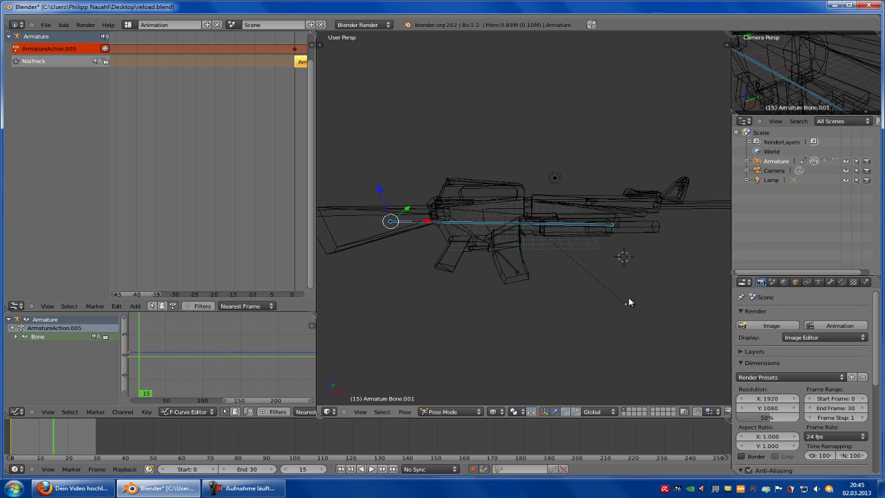
pyautogui.press('r')
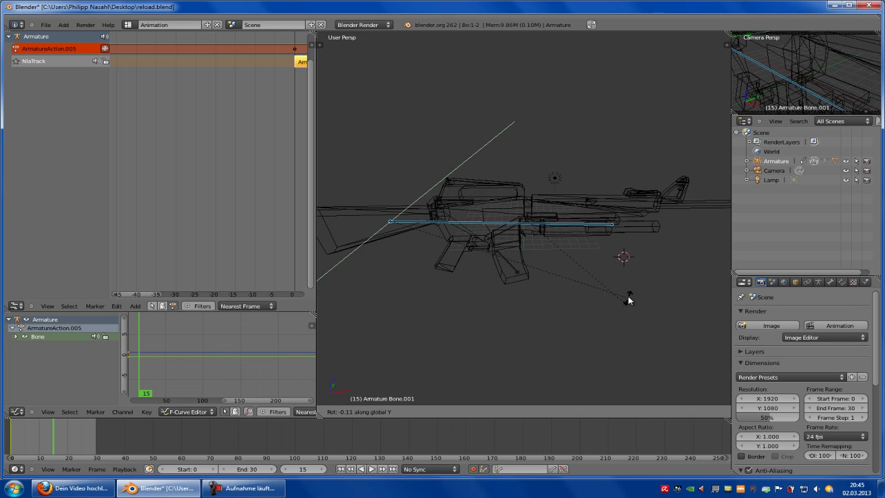
pyautogui.click(620, 196)
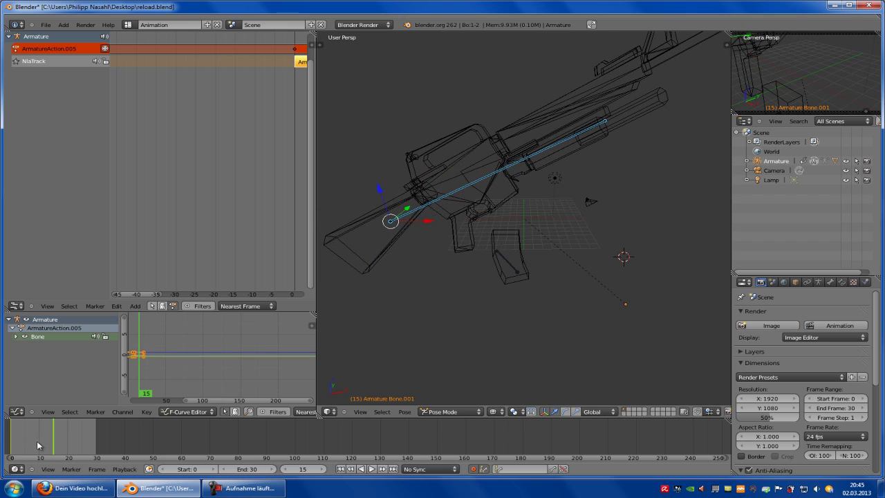
# At frame 30, rotate the body bone back about 26° around global Y, and restore solid shading
pyautogui.moveTo(58, 440); pyautogui.dragTo(98, 437)
pyautogui.press('r')
pyautogui.press('y')
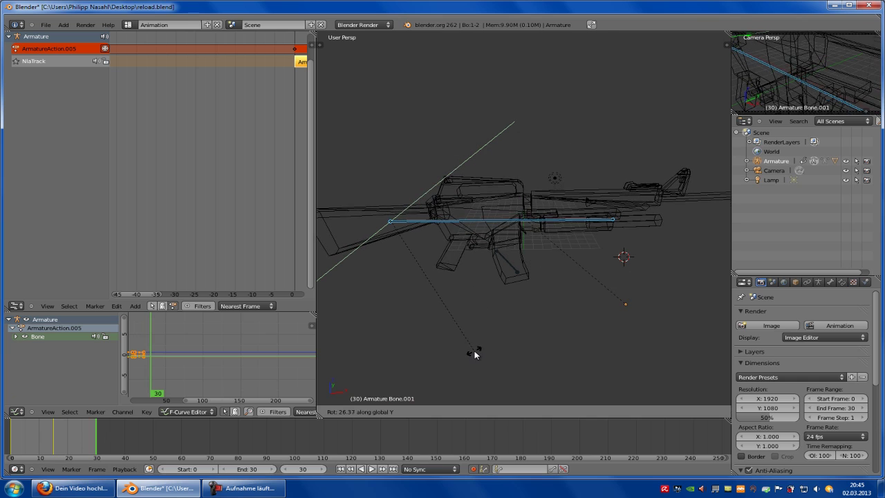
pyautogui.click(473, 355)
pyautogui.press('z')
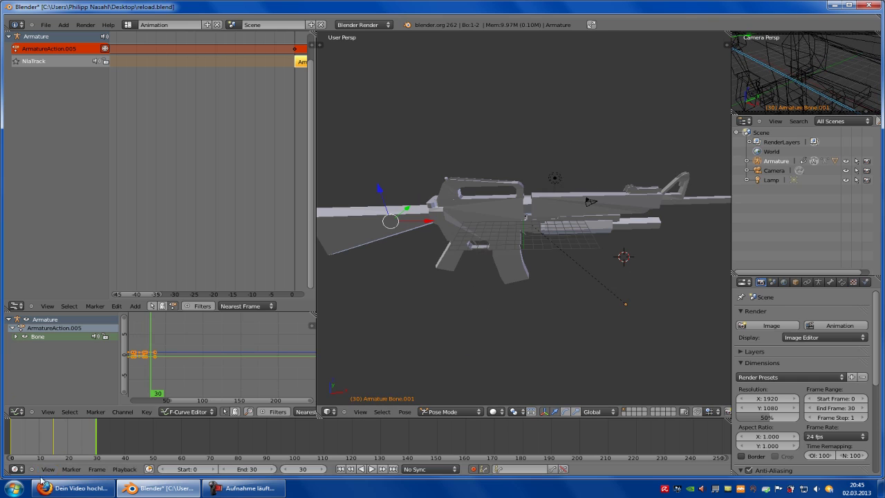
# Play back the rifle rotation from frame 0, and return to the first frame
pyautogui.hotkey('shift', 'Left')
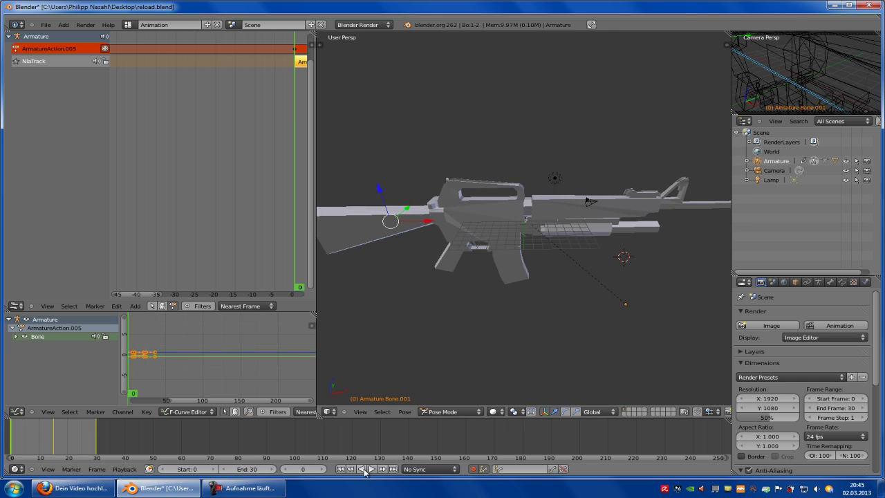
pyautogui.click(370, 470)
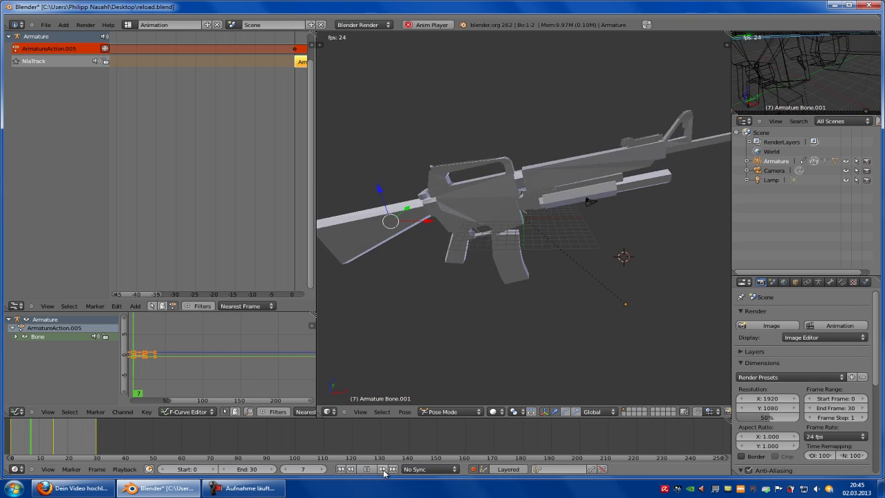
pyautogui.click(366, 469)
pyautogui.hotkey('shift', 'Left')
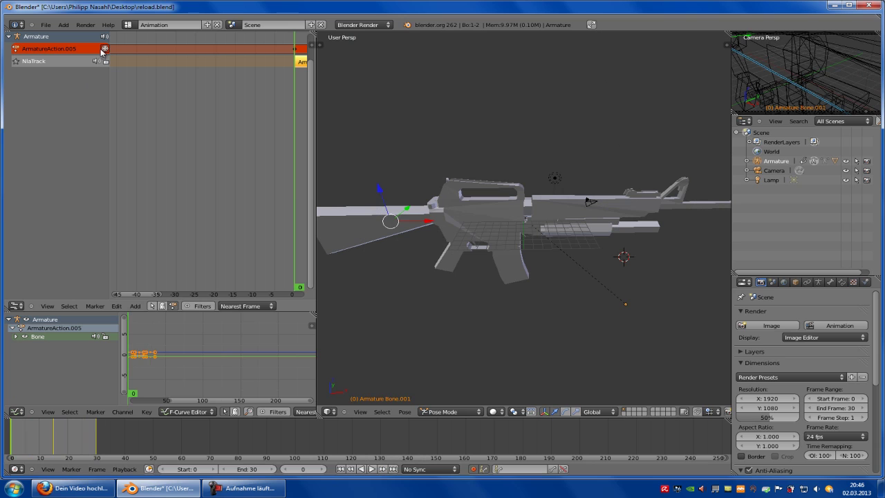
# Push ArmatureAction.005 down onto its own NLA track and switch to the Default screen layout
pyautogui.click(129, 24)
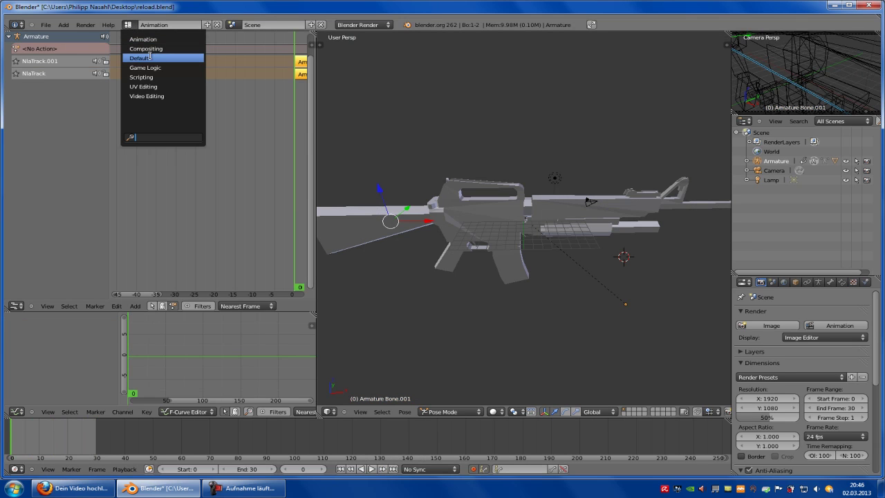
pyautogui.click(152, 55)
pyautogui.moveTo(470, 162)
pyautogui.mouseDown(button='middle')
pyautogui.moveTo(454, 158)
pyautogui.moveTo(478, 170)
pyautogui.mouseUp(button='middle')
# Export the animated rifle as FBX to the desktop, overwriting the existing reload.fbx
pyautogui.click(45, 21)
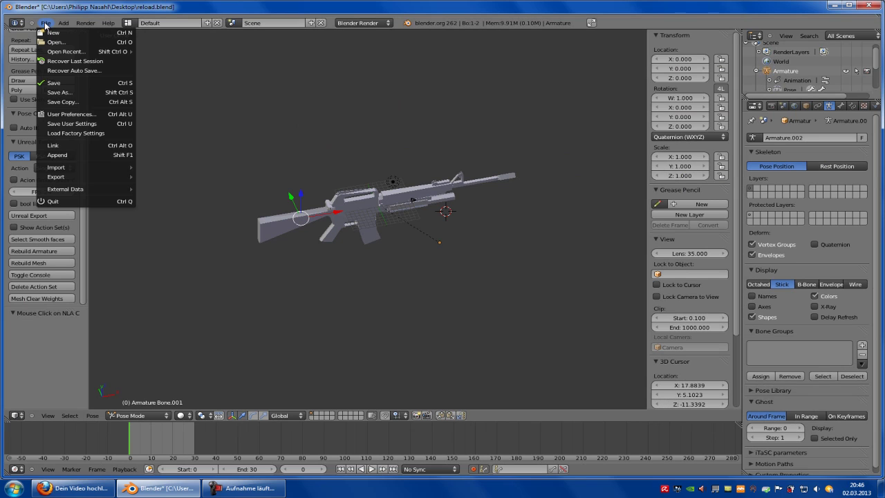
pyautogui.moveTo(108, 178)
pyautogui.click(179, 224)
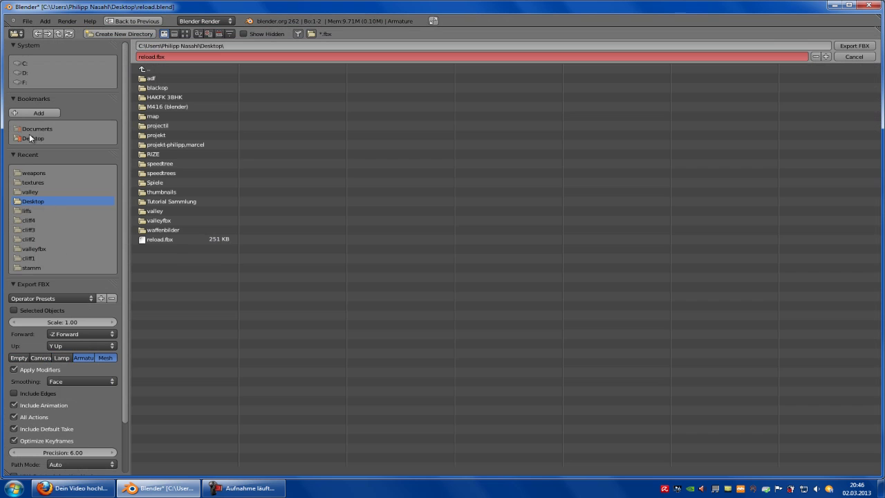
pyautogui.click(154, 240)
pyautogui.click(854, 46)
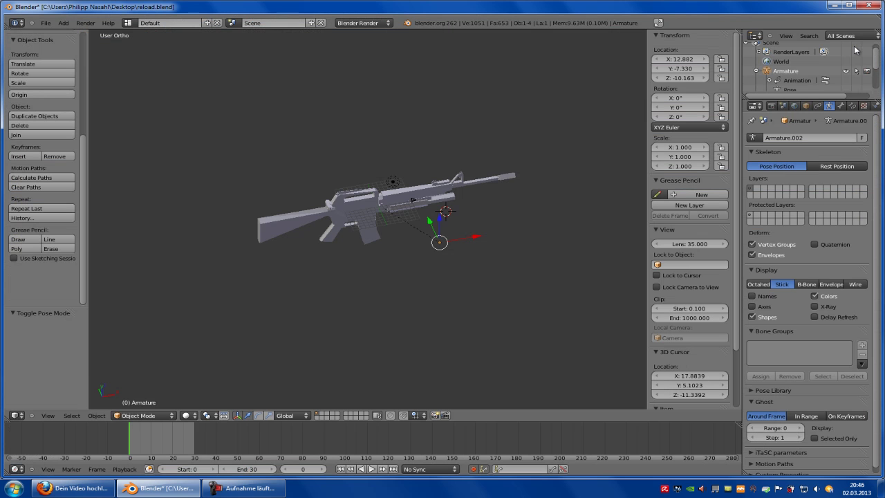
# Find the last UDK Editor entry by searching the installed programs for udk, and launch it
pyautogui.click(14, 488)
pyautogui.write('udk')
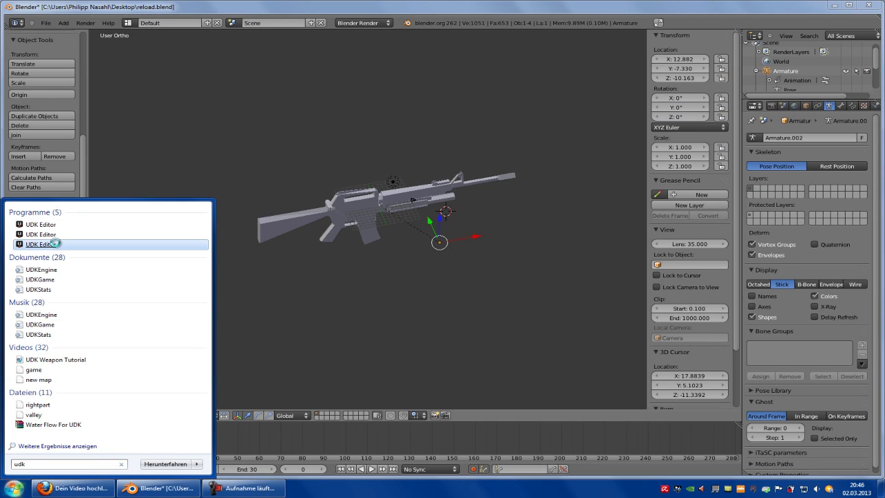
pyautogui.rightClick(55, 243)
pyautogui.click(132, 269)
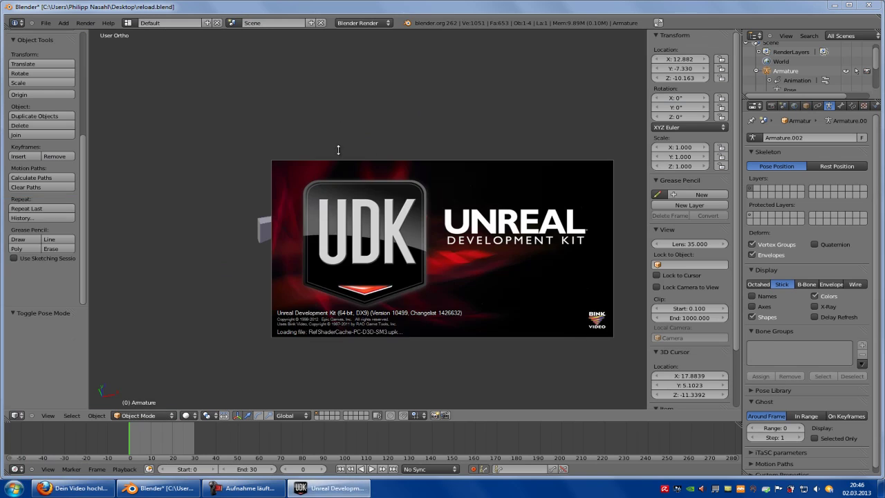
pyautogui.moveTo(216, 155); pyautogui.dragTo(486, 196, button='middle')
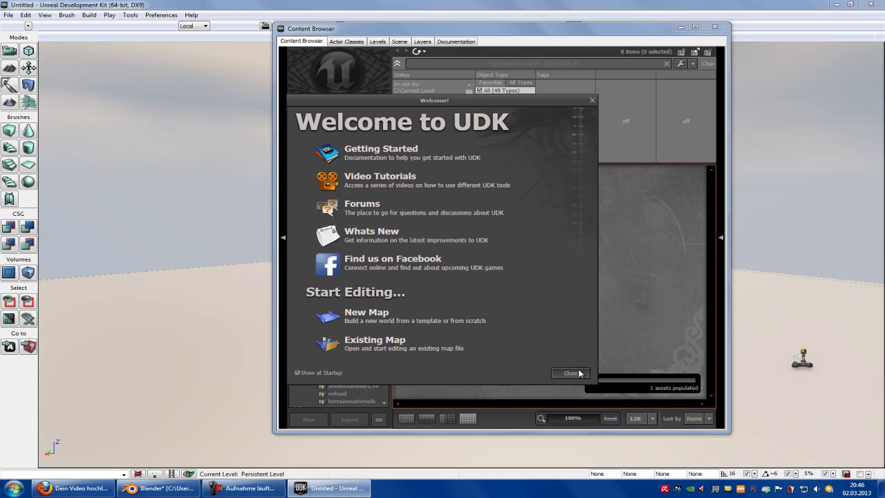
pyautogui.click(570, 373)
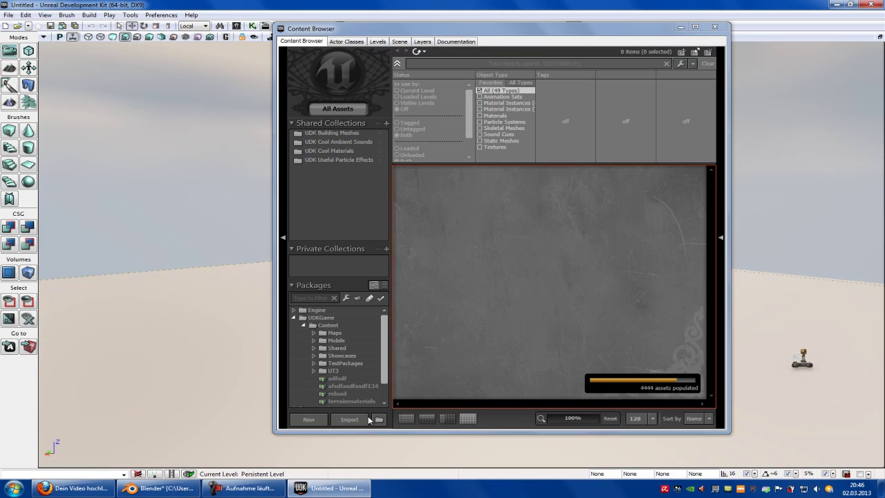
# Choose the reload FBX file from the desktop for import and review its Skeletal Mesh animation options
pyautogui.click(348, 419)
pyautogui.click(112, 156)
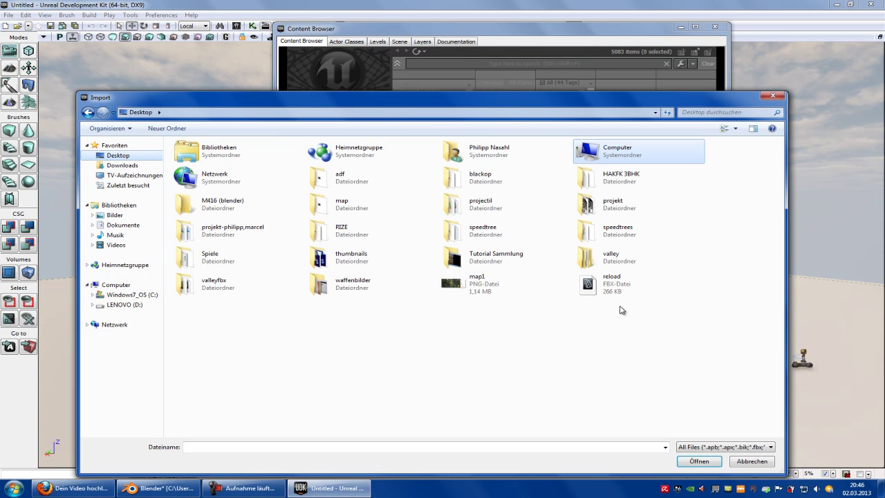
pyautogui.doubleClick(608, 284)
pyautogui.moveTo(527, 184); pyautogui.dragTo(501, 161)
pyautogui.moveTo(526, 308); pyautogui.dragTo(527, 315)
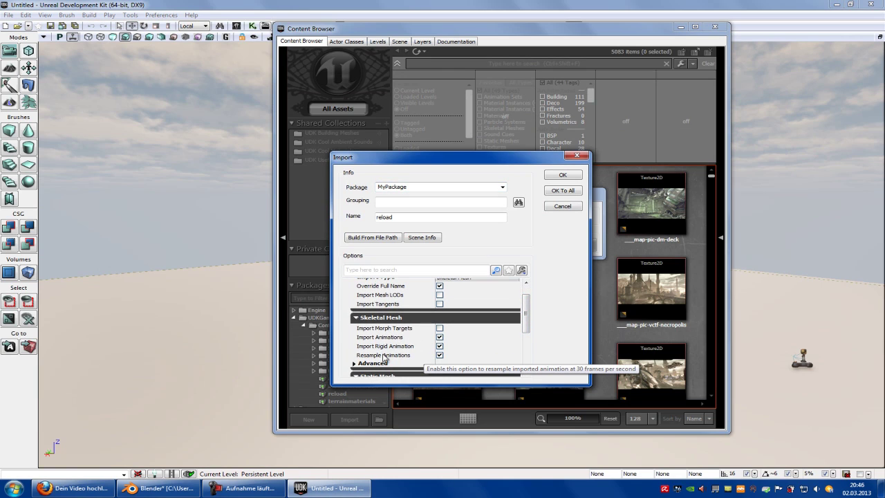
pyautogui.click(526, 282)
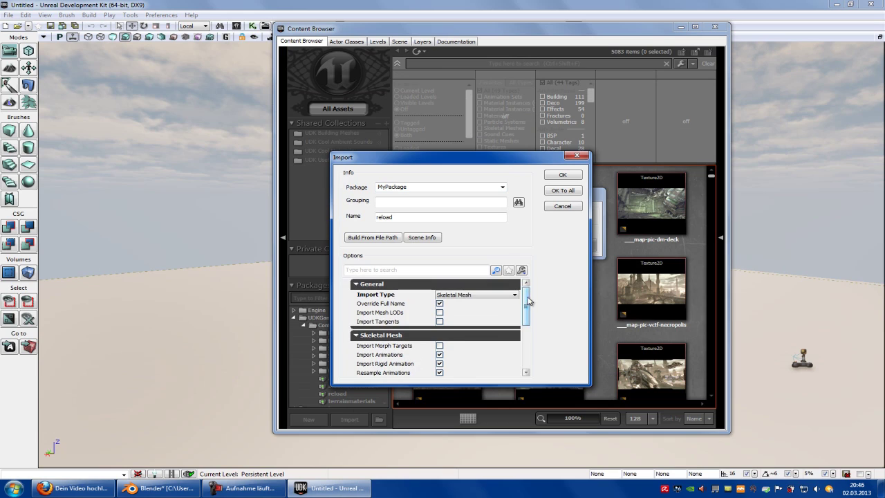
# Set the import package to 12345 and import everything from the reload file as a skeletal mesh with animations
pyautogui.doubleClick(437, 187)
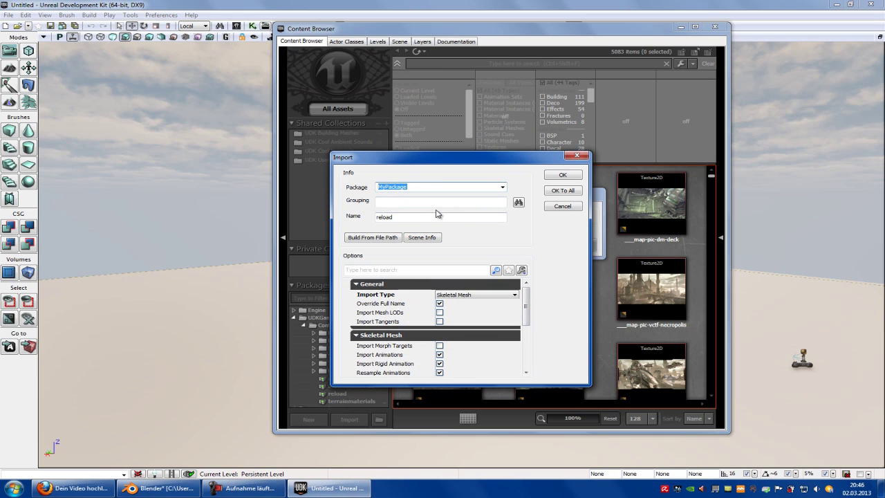
pyautogui.write('12345')
pyautogui.click(564, 191)
pyautogui.click(485, 302)
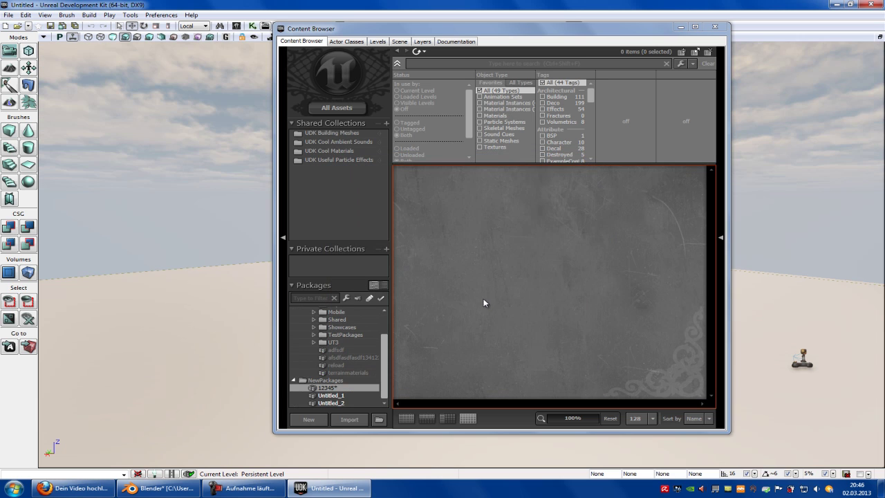
# Save package 12345 under its own name and show its assets
pyautogui.rightClick(350, 391)
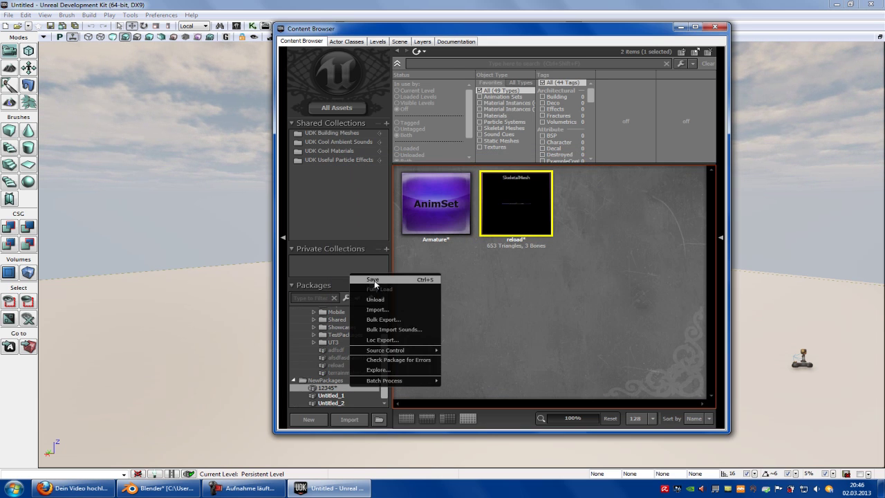
pyautogui.click(373, 280)
pyautogui.click(698, 461)
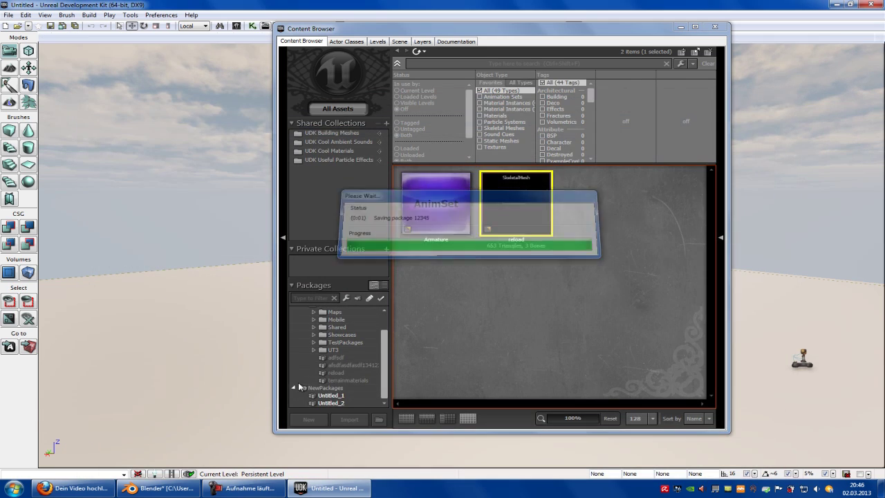
pyautogui.click(342, 360)
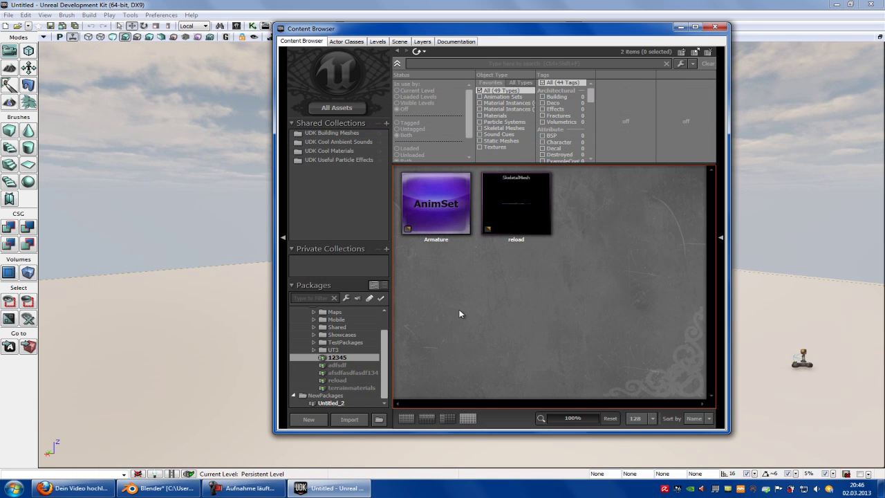
# Inspect the imported reload skeletal mesh in its editor, and close that editor
pyautogui.doubleClick(549, 205)
pyautogui.moveTo(581, 281); pyautogui.dragTo(661, 196)
pyautogui.click(766, 46)
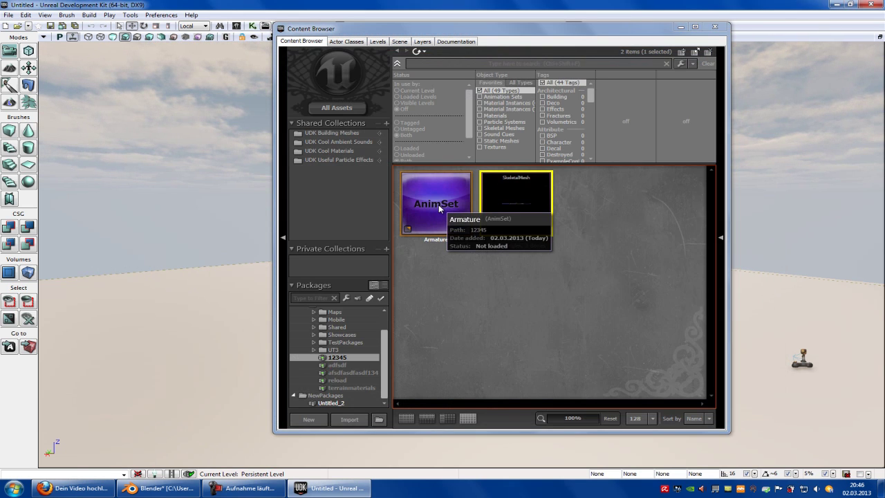
# Open the Armature AnimSet in its editor and disable Anim Rotation Only
pyautogui.doubleClick(436, 210)
pyautogui.moveTo(637, 208); pyautogui.dragTo(543, 337)
pyautogui.moveTo(640, 224); pyautogui.dragTo(647, 62, button='right')
pyautogui.moveTo(524, 258); pyautogui.dragTo(546, 225)
pyautogui.moveTo(605, 234); pyautogui.dragTo(204, 352)
pyautogui.click(193, 314)
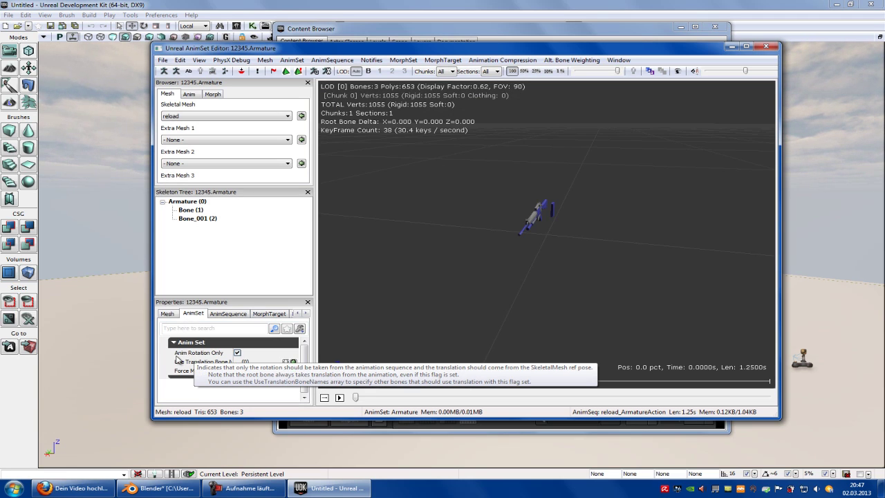
pyautogui.click(238, 353)
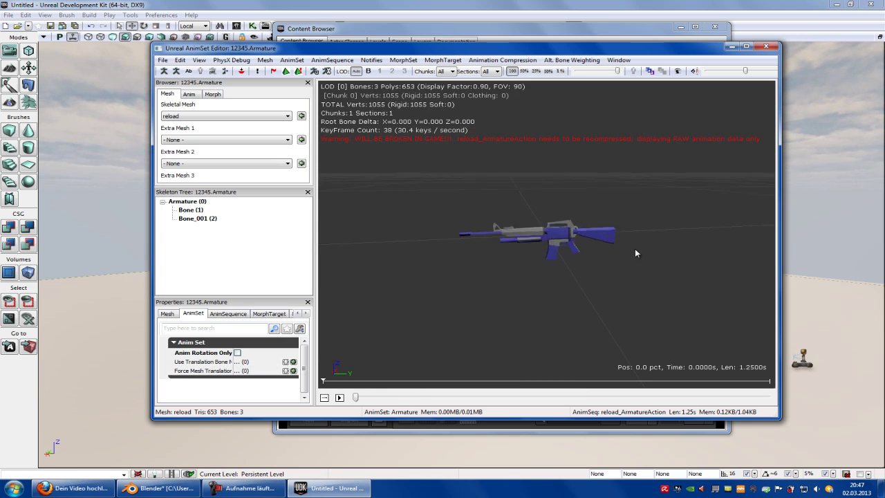
# Play the animation sequences reload_ArmatureAction_001 and reload_ArmatureAction_002 on the rifle
pyautogui.scroll(2, 635, 249)
pyautogui.scroll(-4, 630, 332)
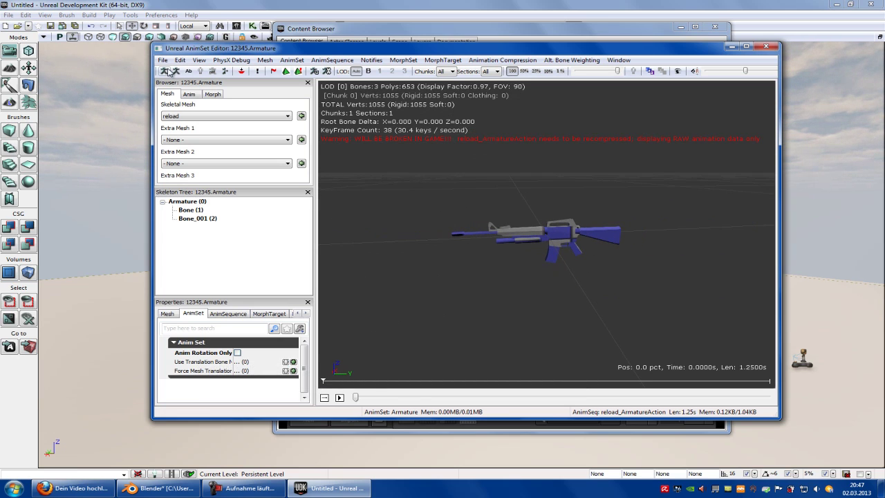
pyautogui.click(193, 96)
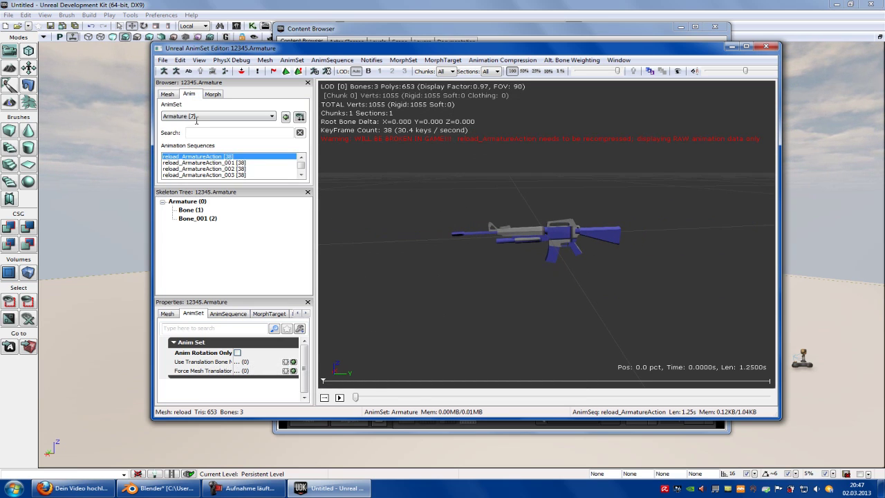
pyautogui.click(222, 163)
pyautogui.click(339, 397)
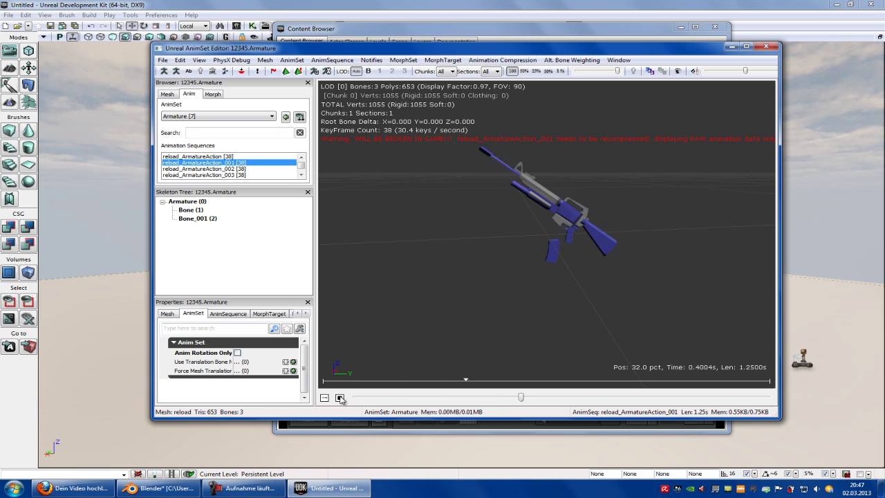
pyautogui.click(220, 170)
pyautogui.click(338, 398)
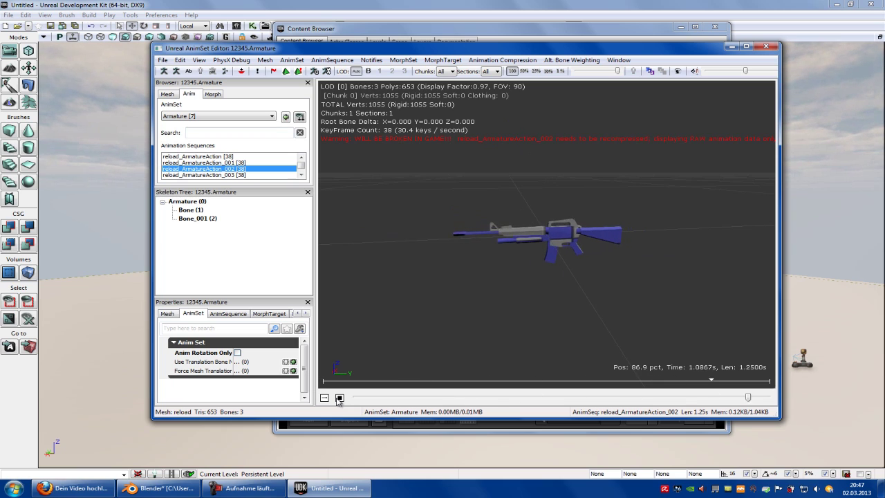
# Play the animation sequences reload_ArmatureAction_003 and reload_ArmatureAction_004
pyautogui.press('Down')
pyautogui.click(339, 398)
pyautogui.click(302, 171)
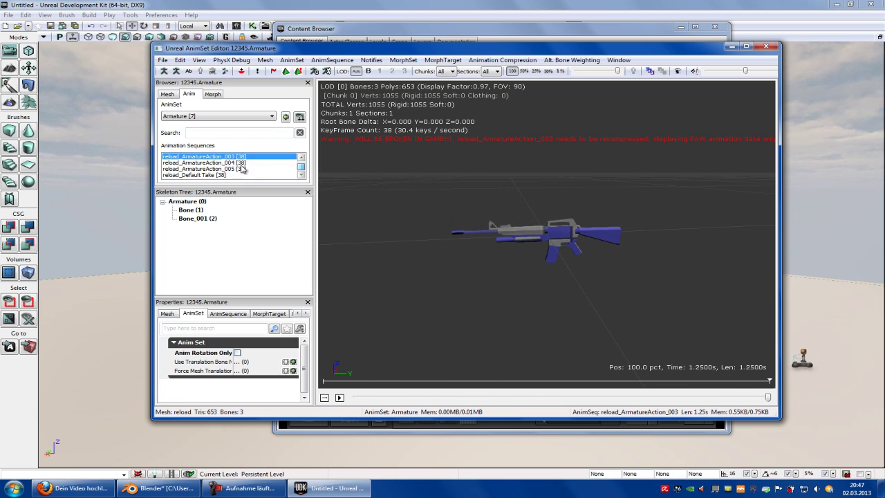
pyautogui.press('Down')
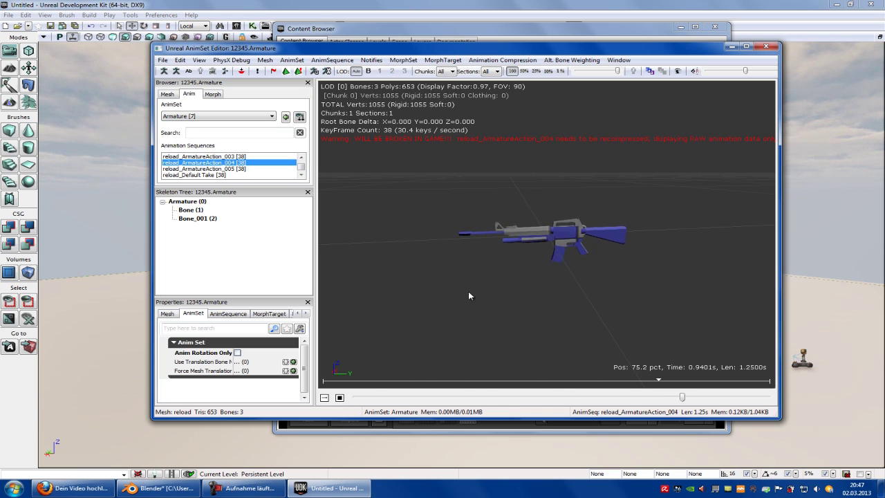
pyautogui.scroll(3, 298, 169)
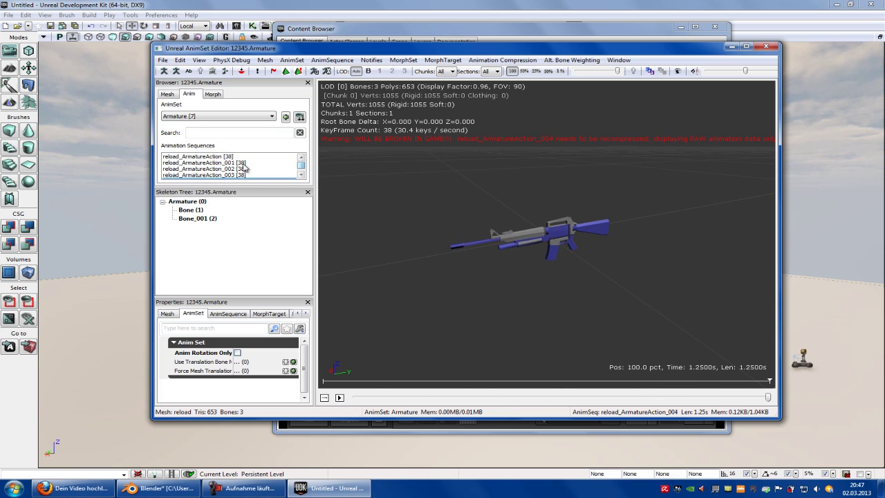
# Replay reload_ArmatureAction_001, look at the rifle from the opposite side, and close the AnimSet editor and the Content Browser
pyautogui.click(227, 163)
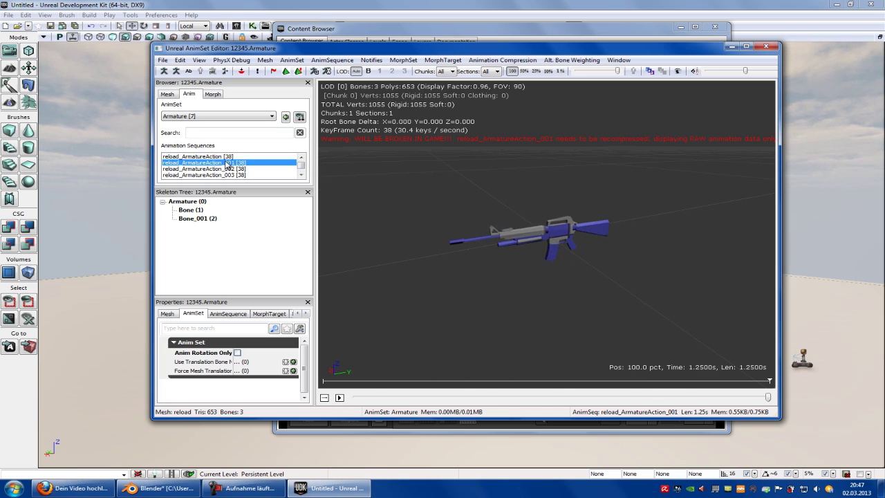
pyautogui.click(339, 398)
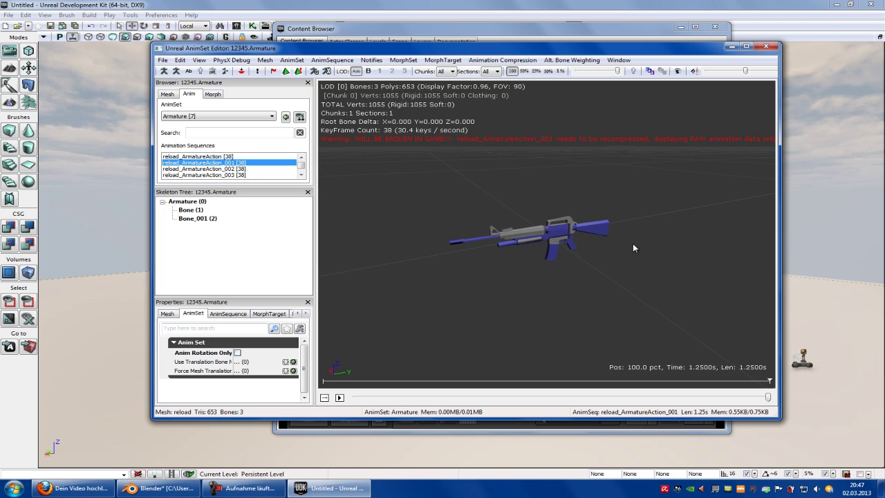
pyautogui.moveTo(619, 249); pyautogui.dragTo(500, 238)
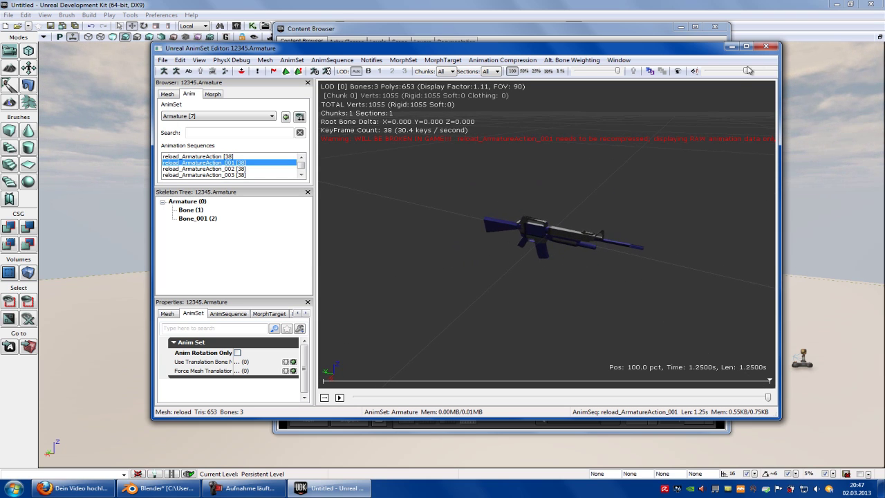
pyautogui.click(766, 47)
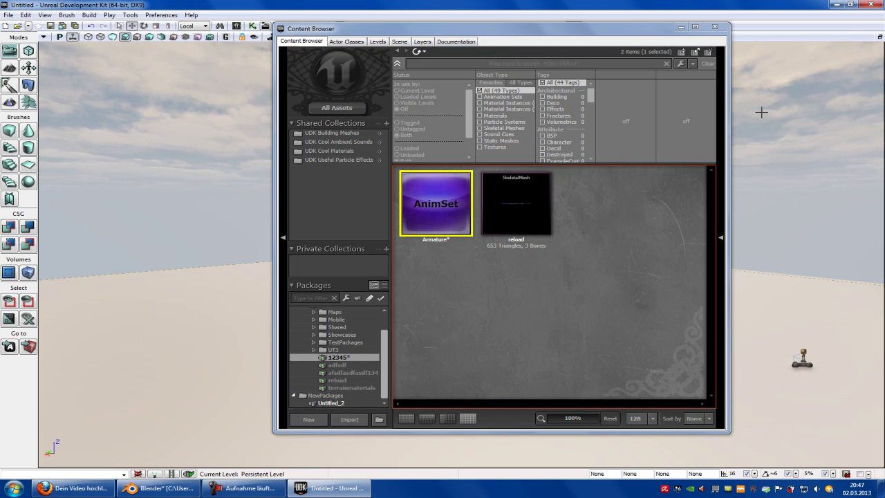
pyautogui.click(720, 29)
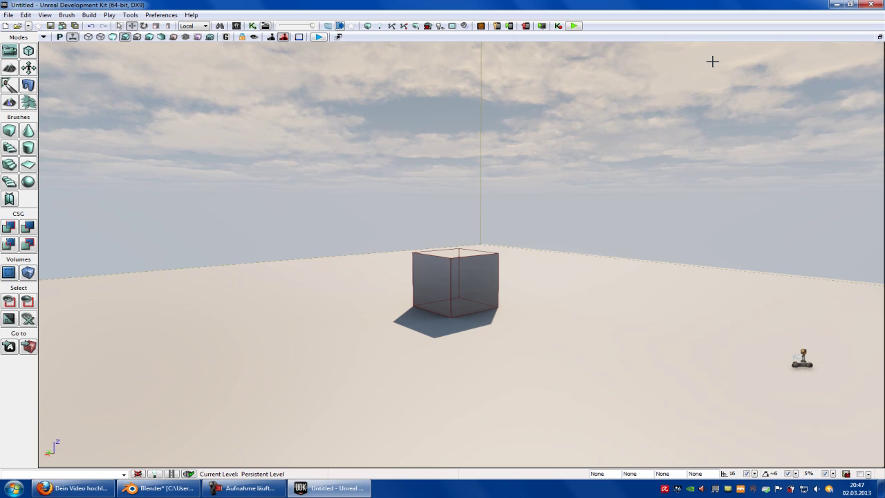